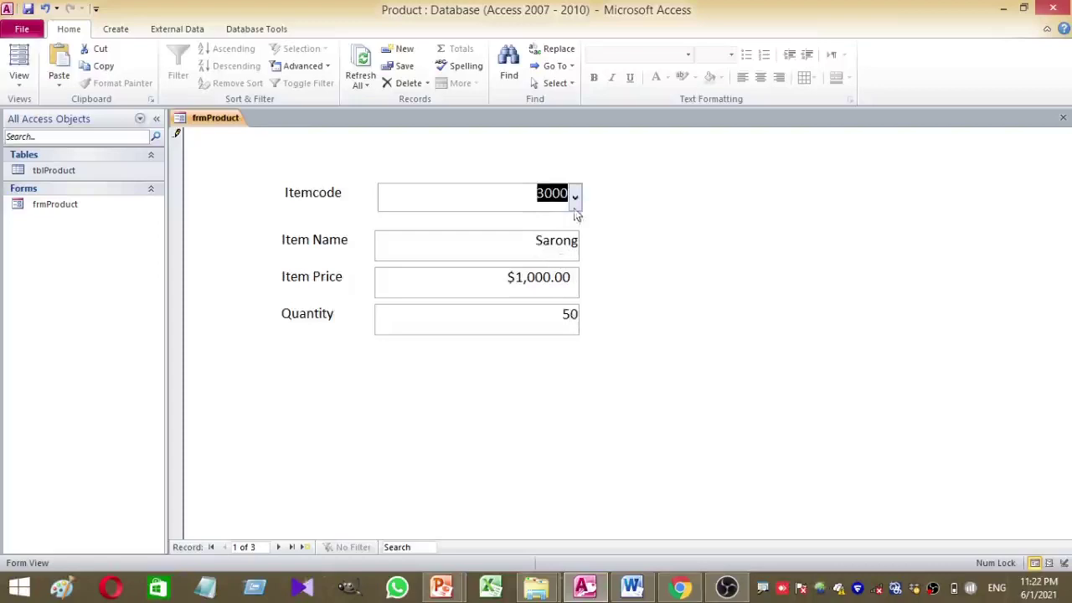
# - Choose item 1000 in the Itemcode combo box to display the Shirt record
pyautogui.click(576, 196)
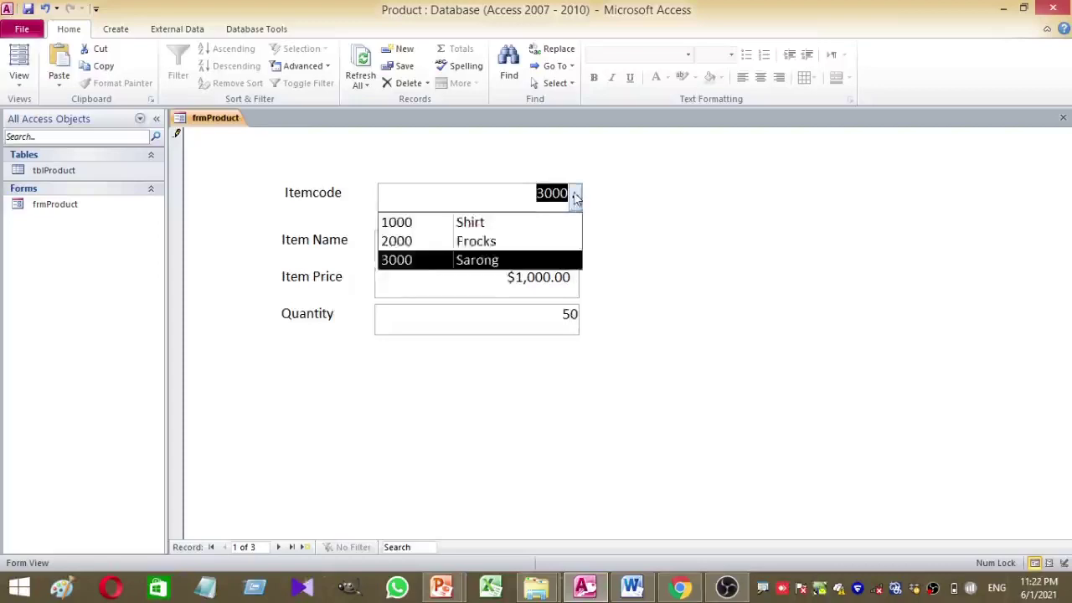
pyautogui.click(541, 226)
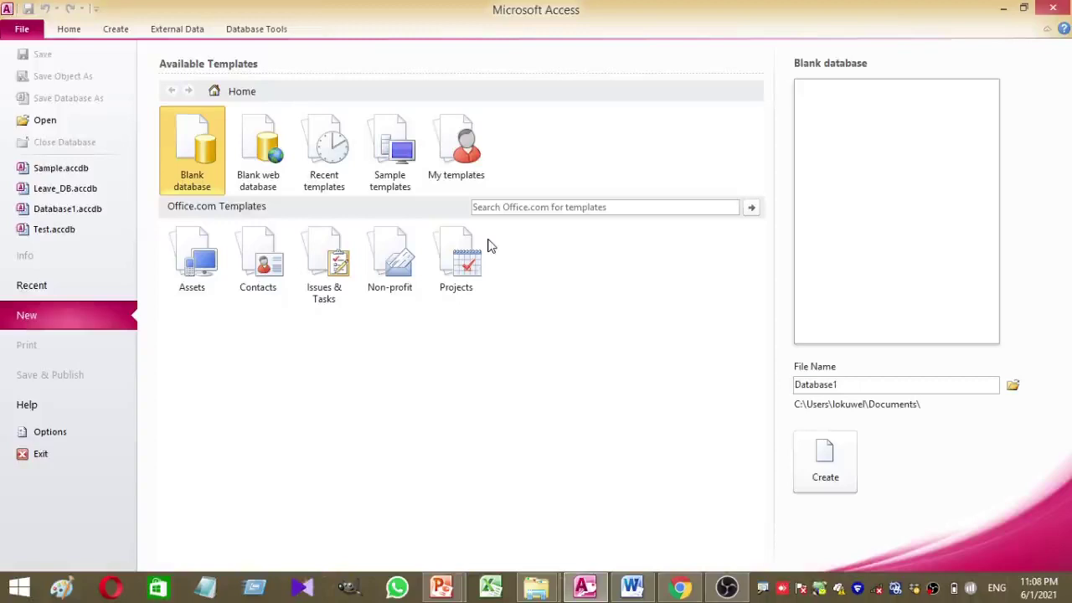
# - Create a blank database named Product, saved on the Desktop
pyautogui.doubleClick(874, 384)
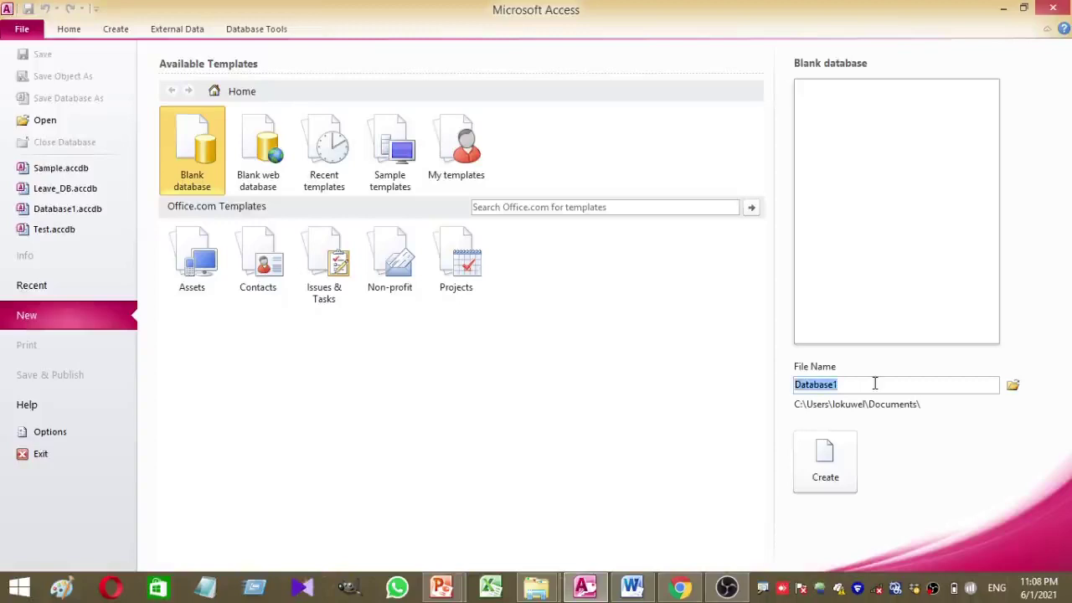
pyautogui.write('Product')
pyautogui.click(1012, 386)
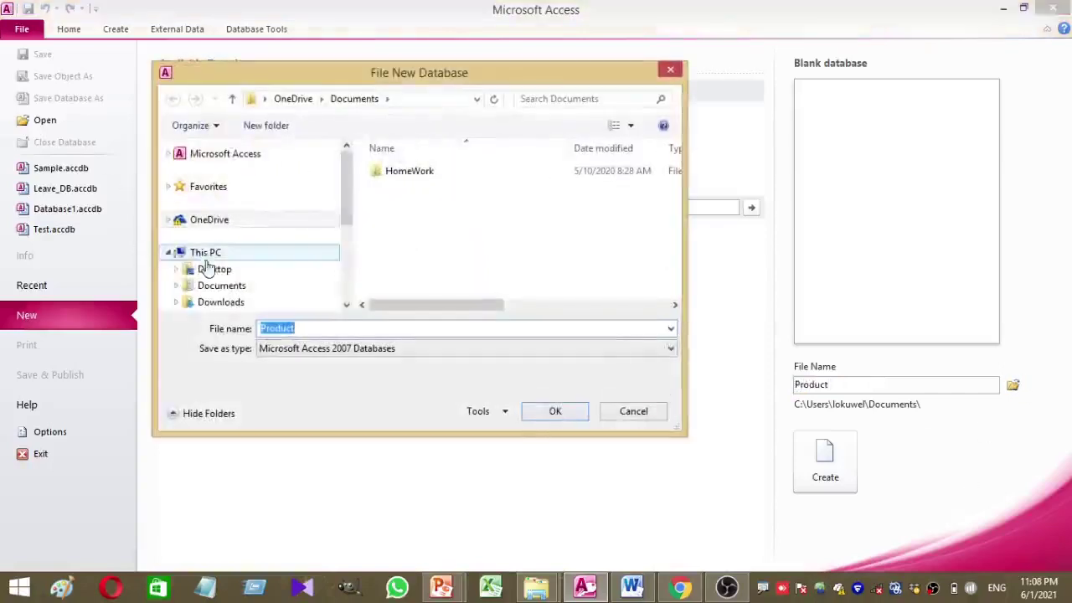
pyautogui.click(209, 269)
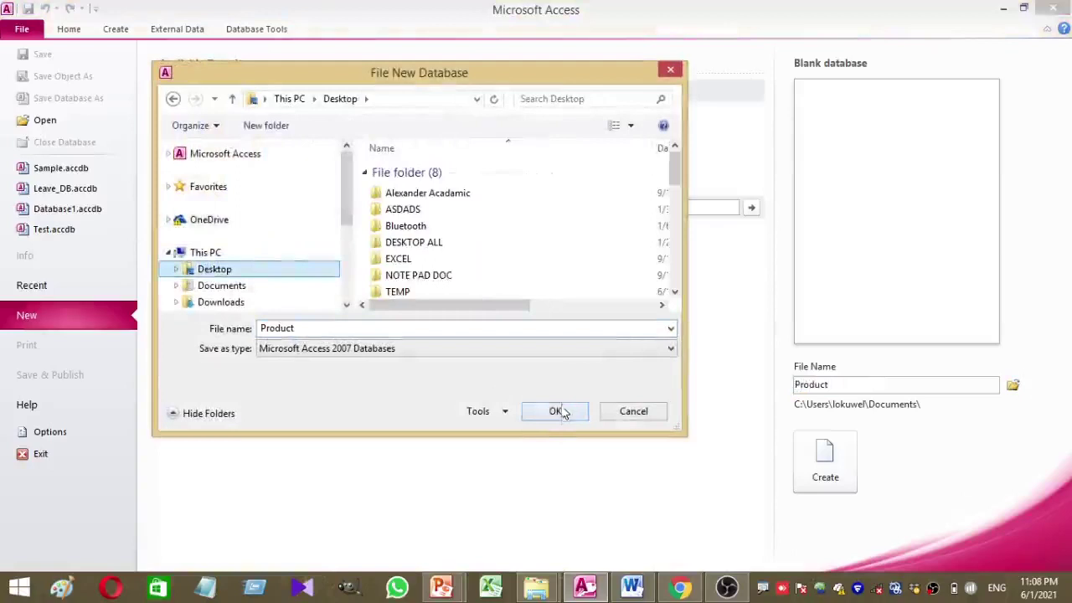
pyautogui.click(559, 411)
pyautogui.click(818, 463)
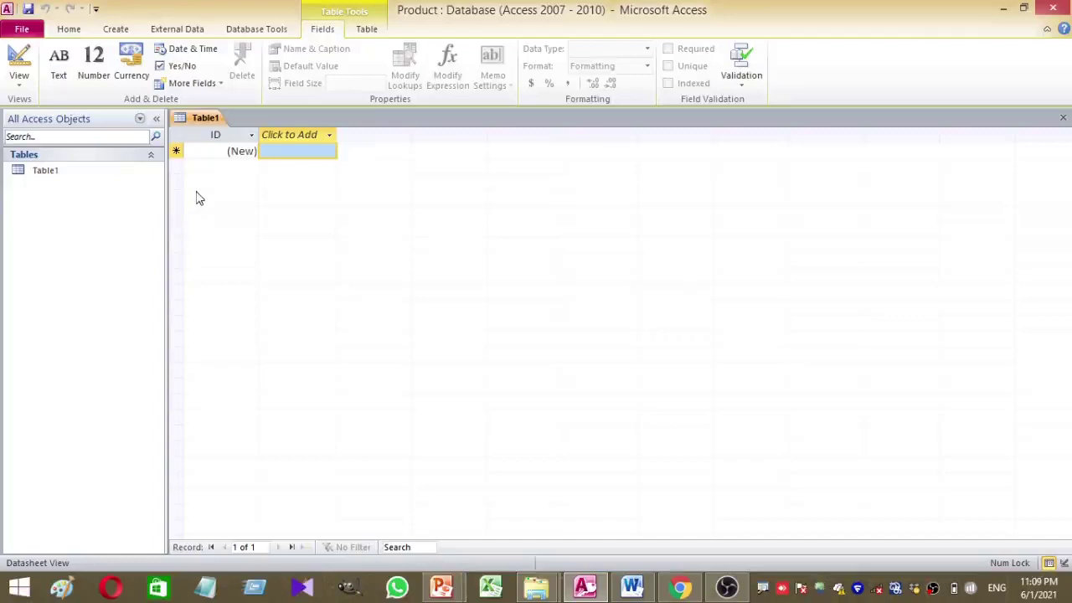
# - Save Table1 as tblProduct in Design View and add an Itemcode Number field
pyautogui.click(20, 60)
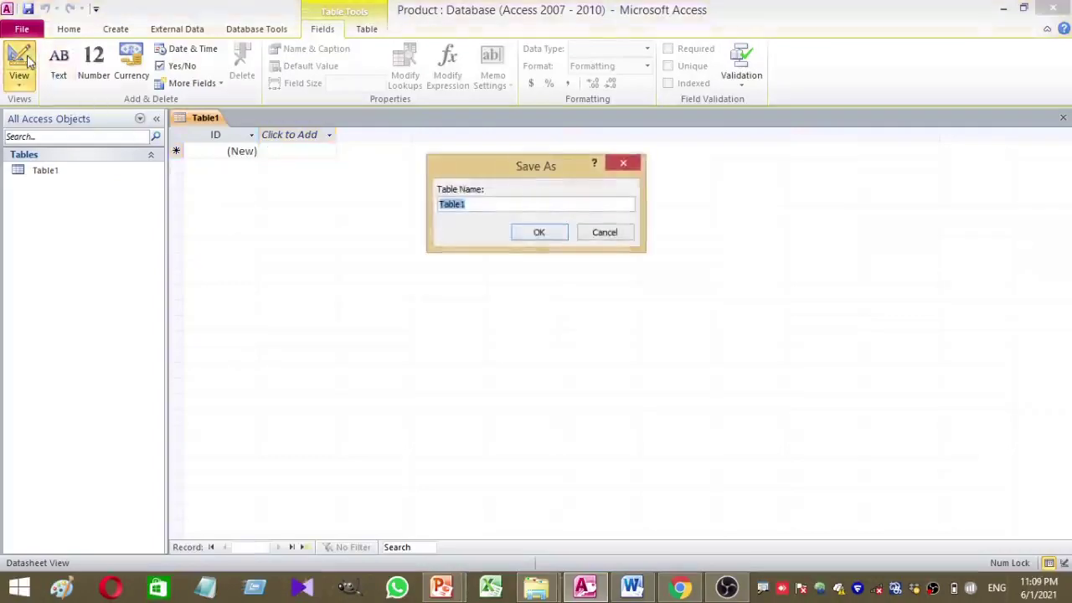
pyautogui.write('tblProduct')
pyautogui.press('Return')
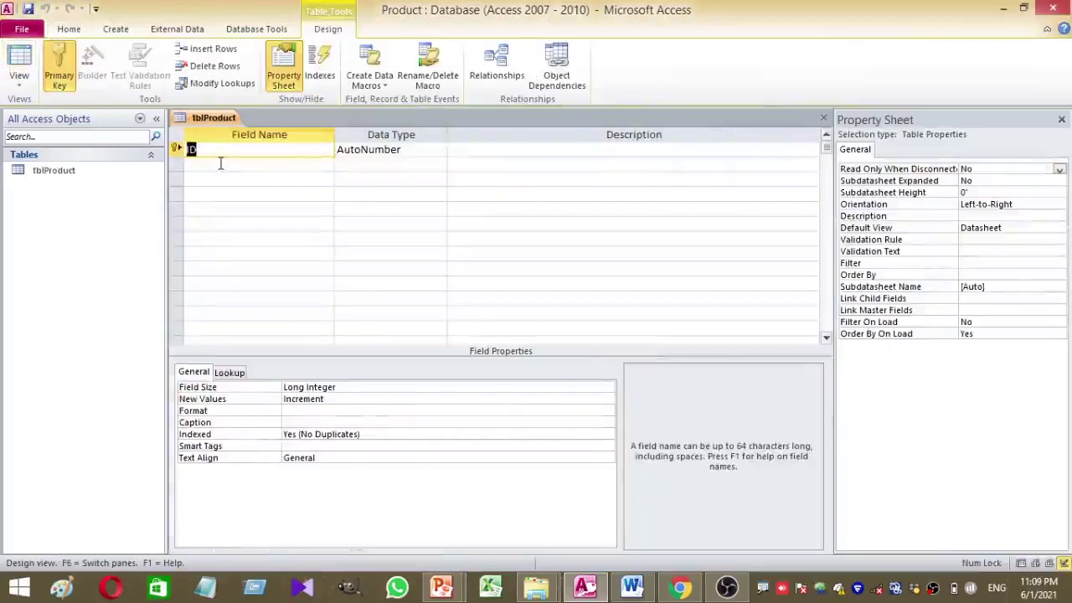
pyautogui.write('Itemcode')
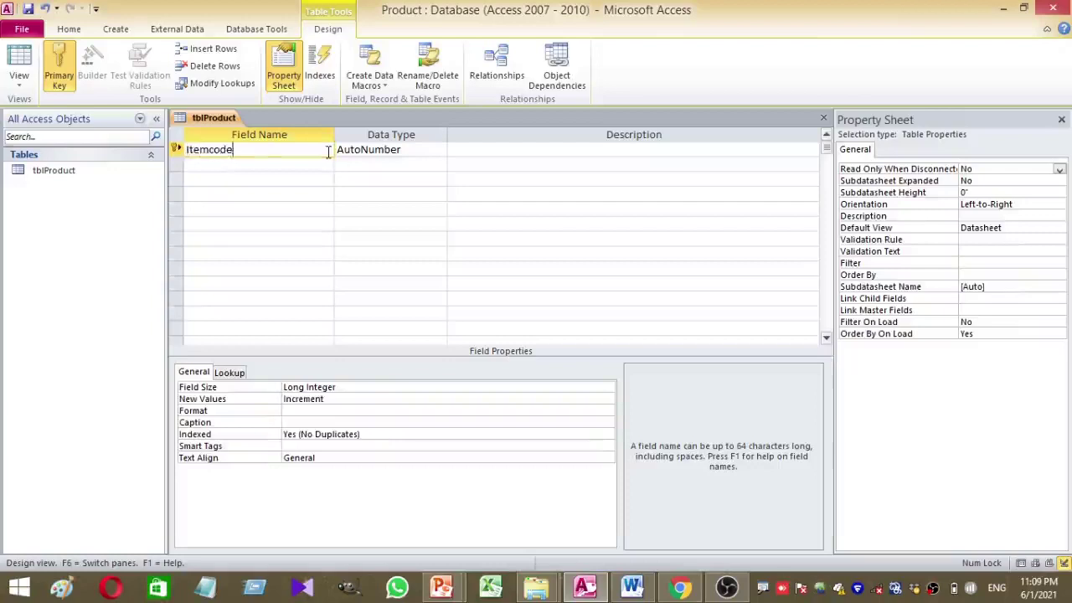
pyautogui.click(400, 149)
pyautogui.click(440, 150)
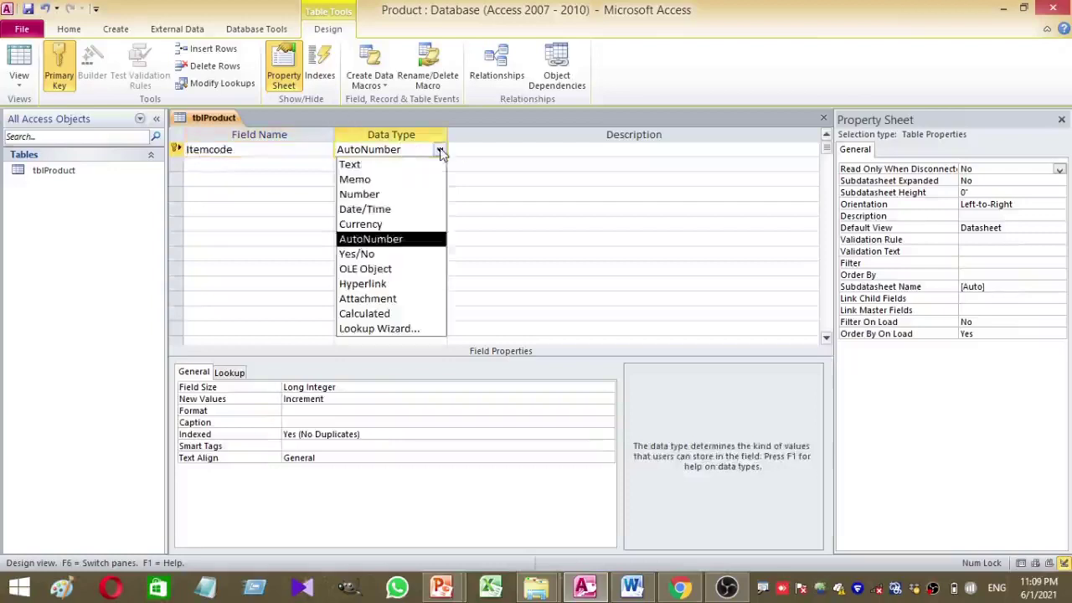
pyautogui.click(400, 193)
# - Add an itemname field with the Text data type
pyautogui.click(232, 165)
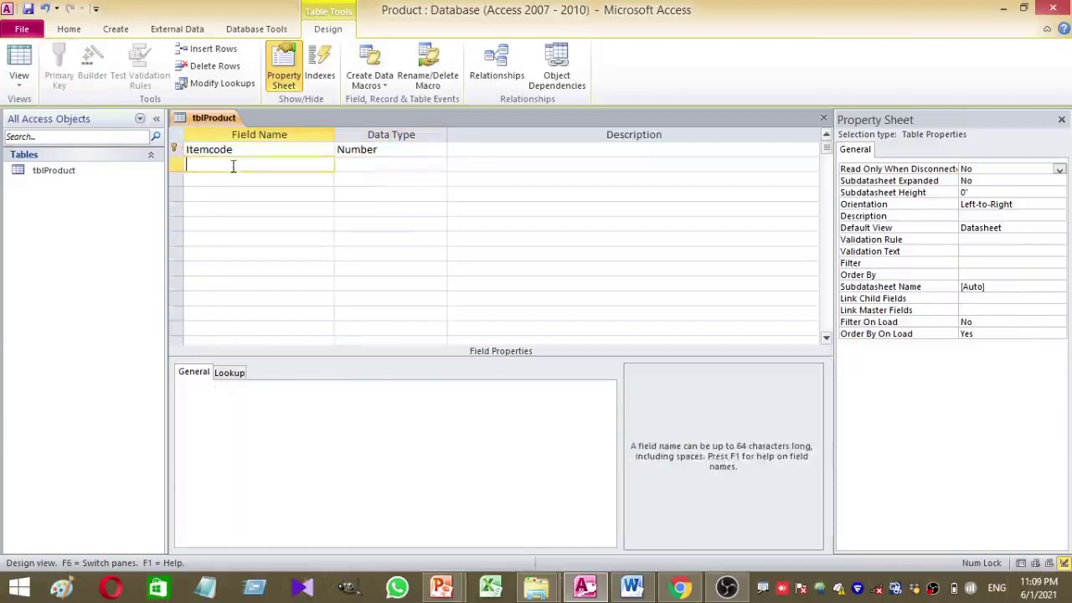
pyautogui.write('ite')
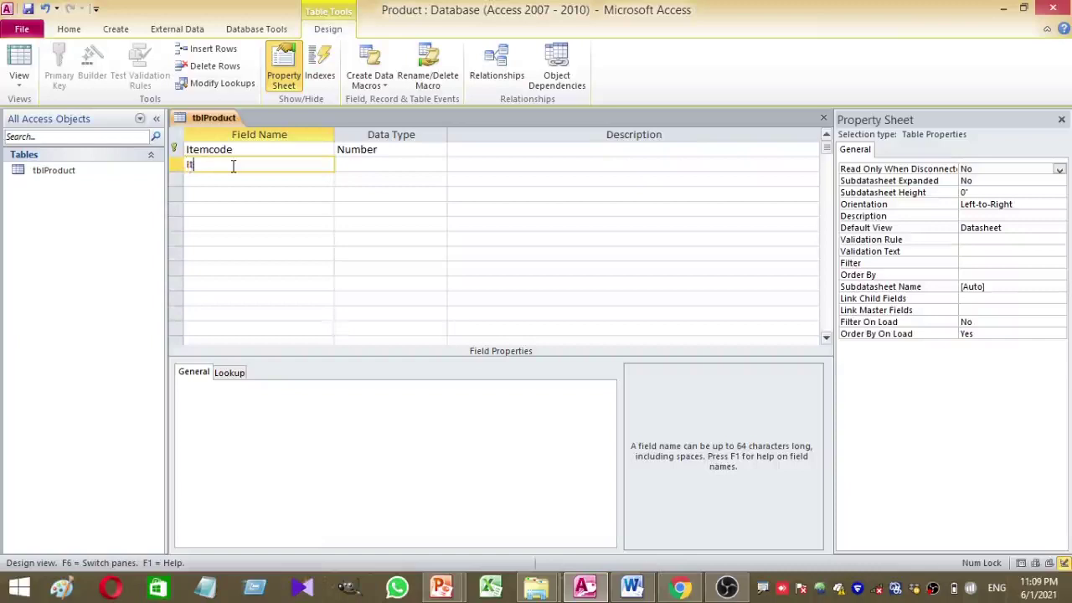
pyautogui.write('mN')
pyautogui.press('BackSpace')
pyautogui.write('nam')
pyautogui.press('BackSpace')
pyautogui.press('BackSpace')
pyautogui.press('BackSpace')
pyautogui.write('name')
pyautogui.press('Tab')
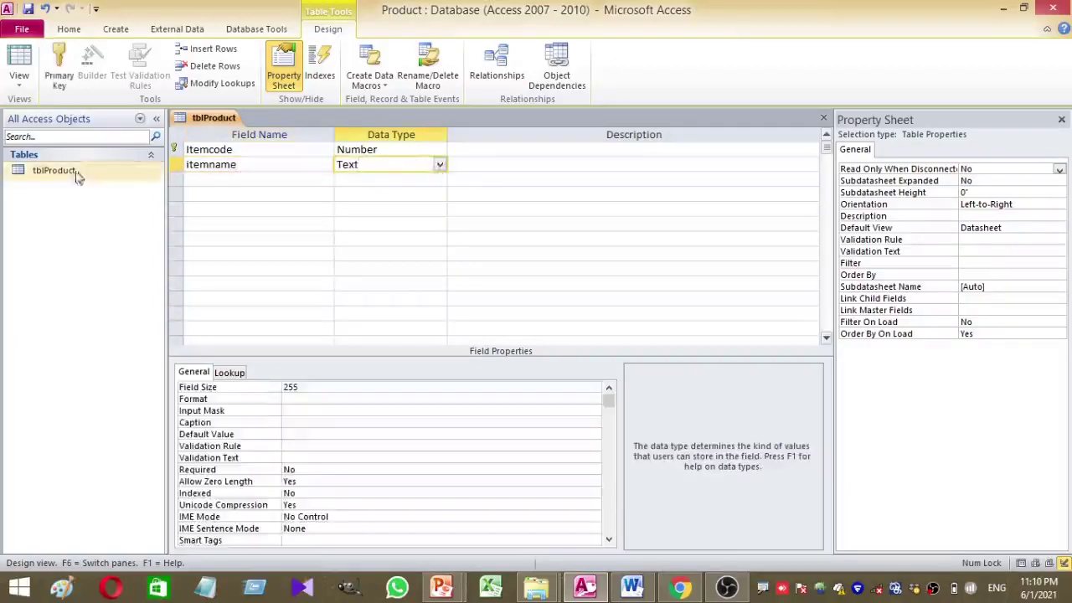
# - Add a unitprice field with the Currency data type
pyautogui.click(222, 177)
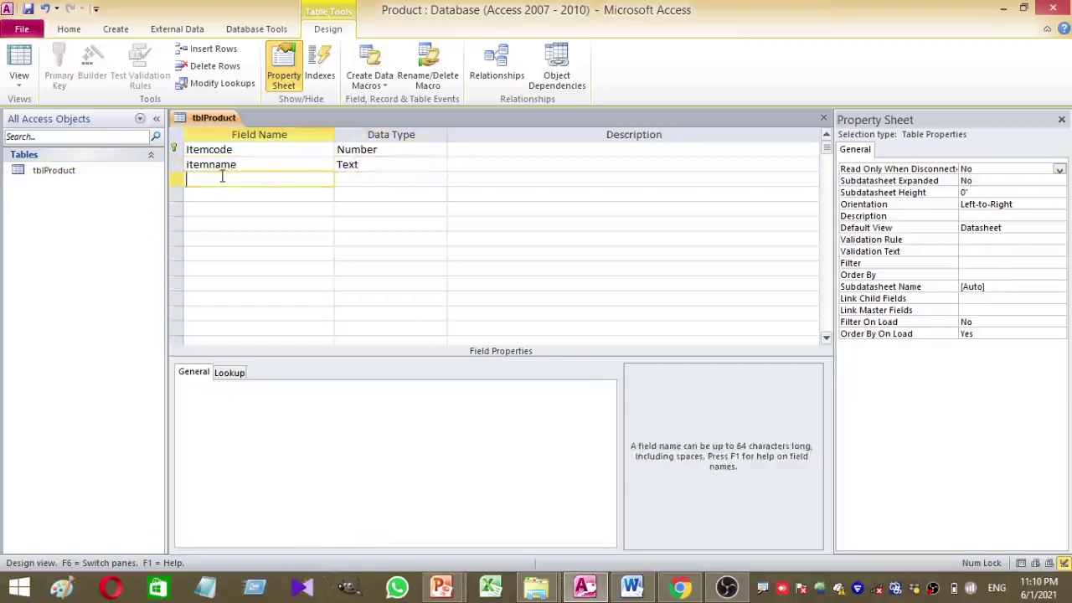
pyautogui.write('unitprice')
pyautogui.press('Tab')
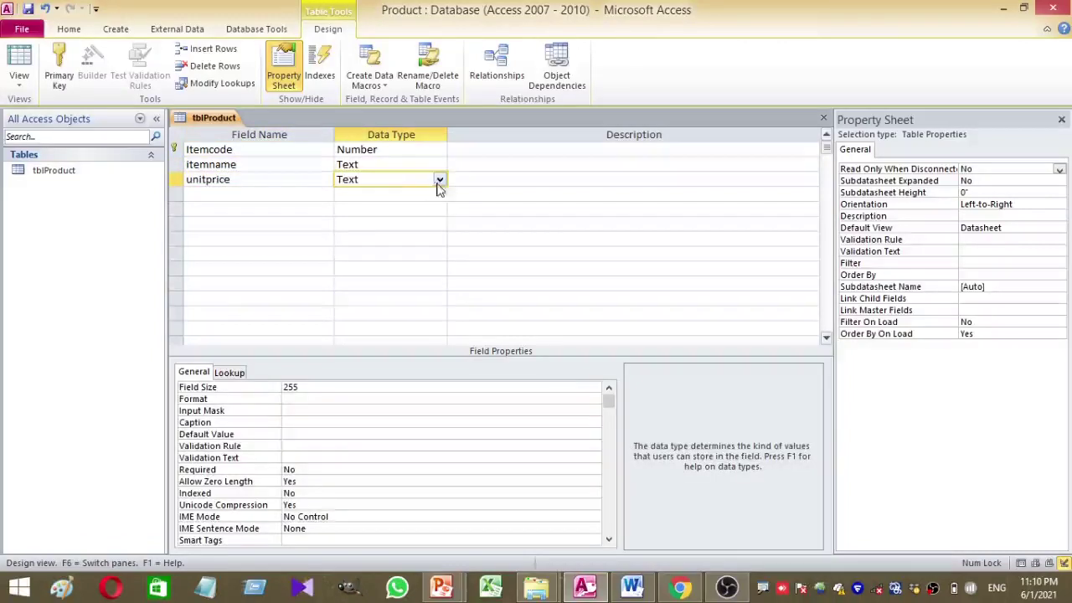
pyautogui.click(439, 180)
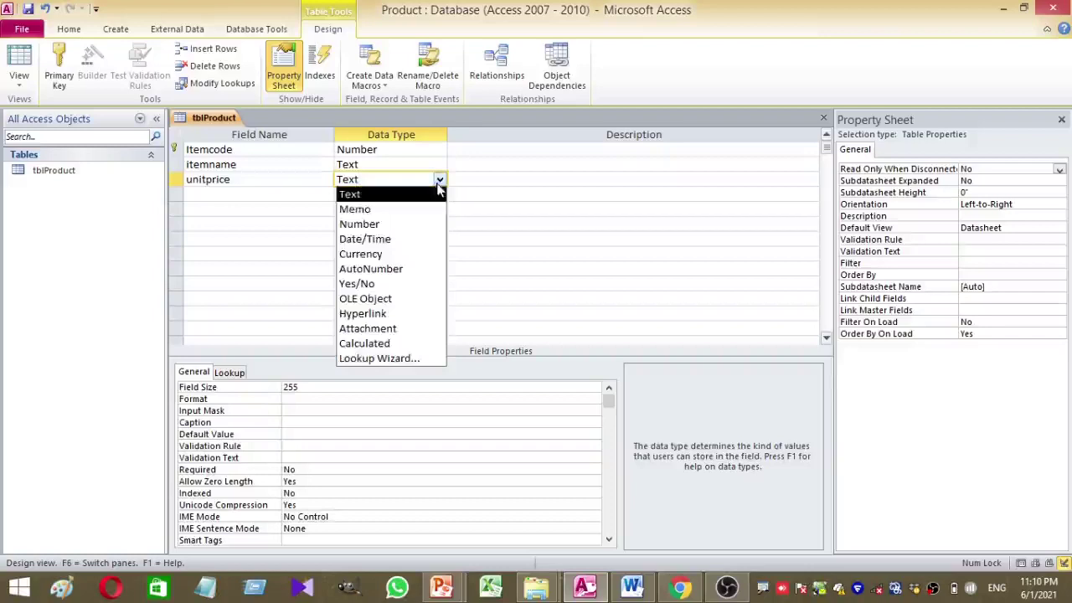
pyautogui.click(416, 254)
# - Add an availableqty Number field, then save and switch to Datasheet View
pyautogui.click(270, 194)
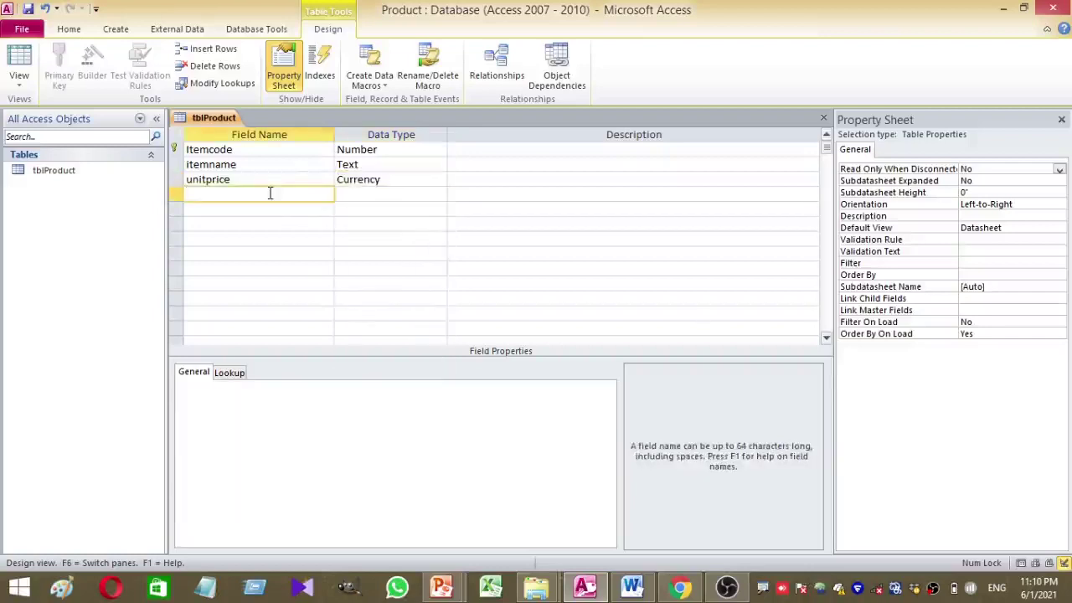
pyautogui.write('availableqty')
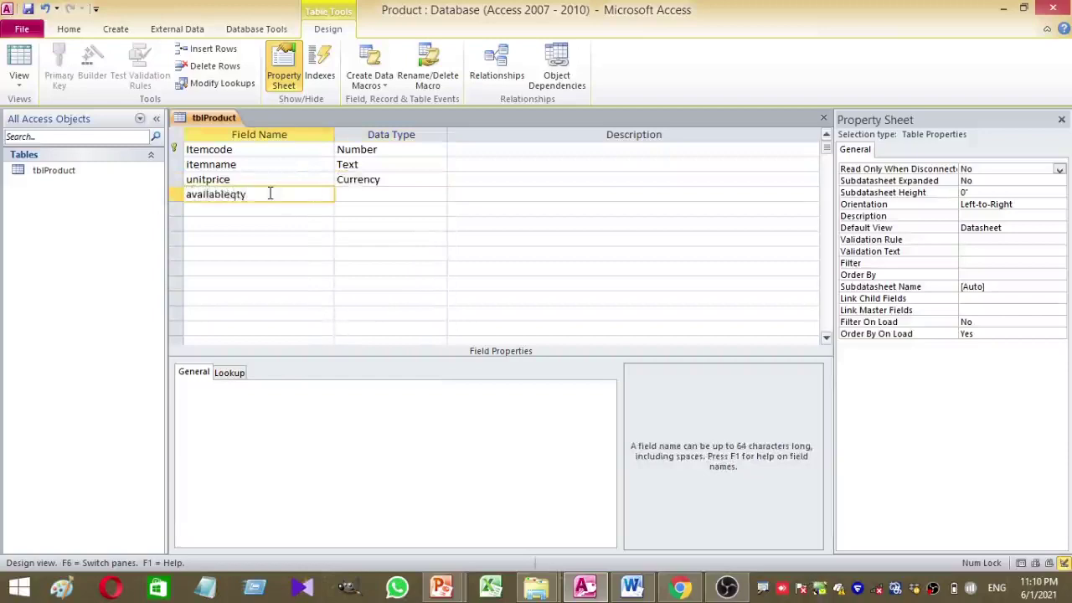
pyautogui.click(371, 194)
pyautogui.click(440, 195)
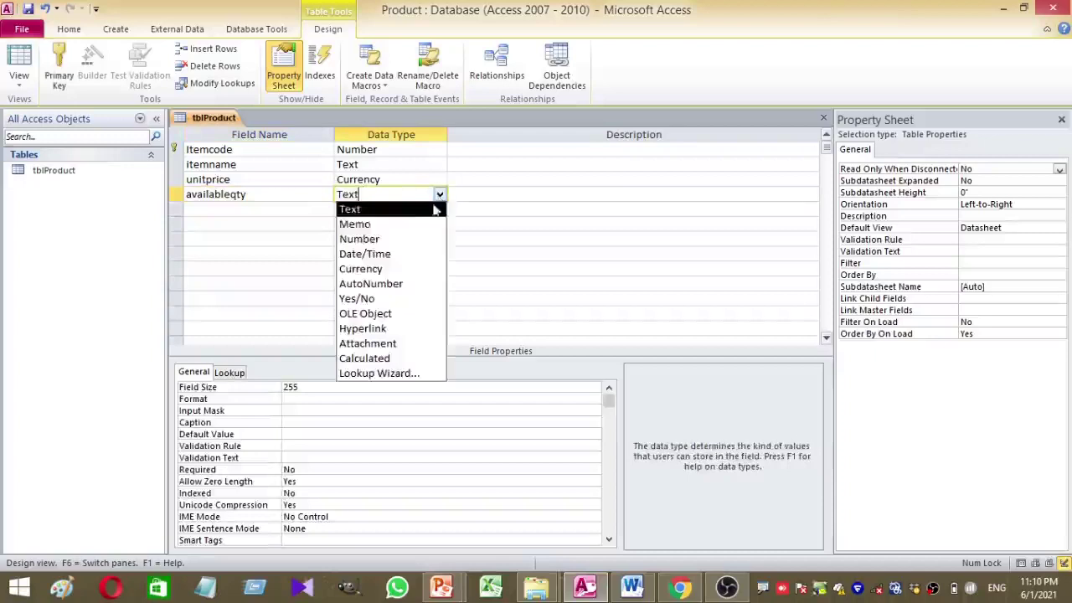
pyautogui.click(417, 240)
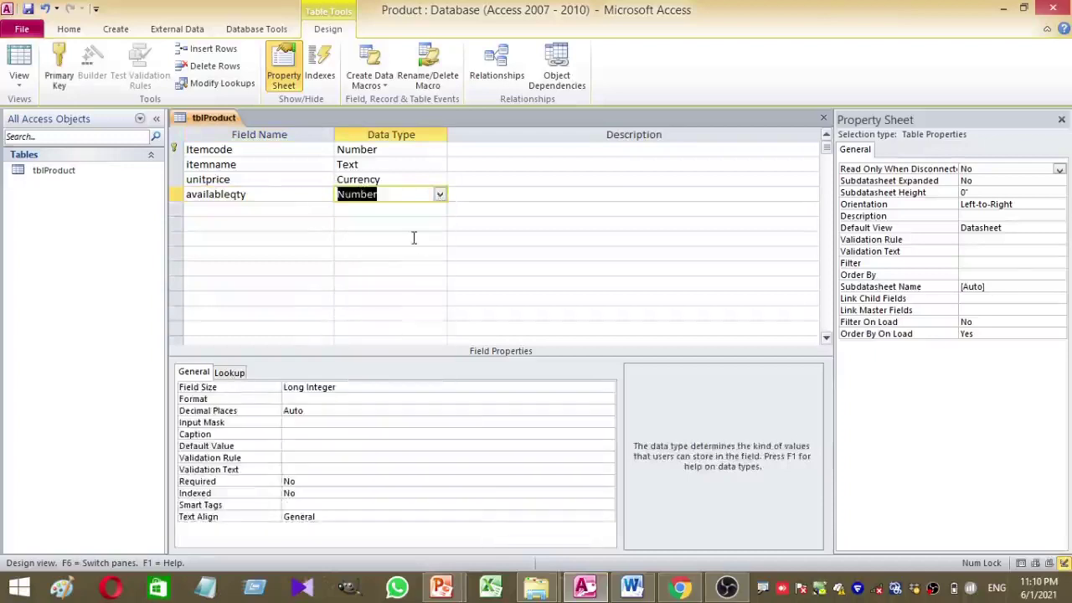
pyautogui.click(22, 59)
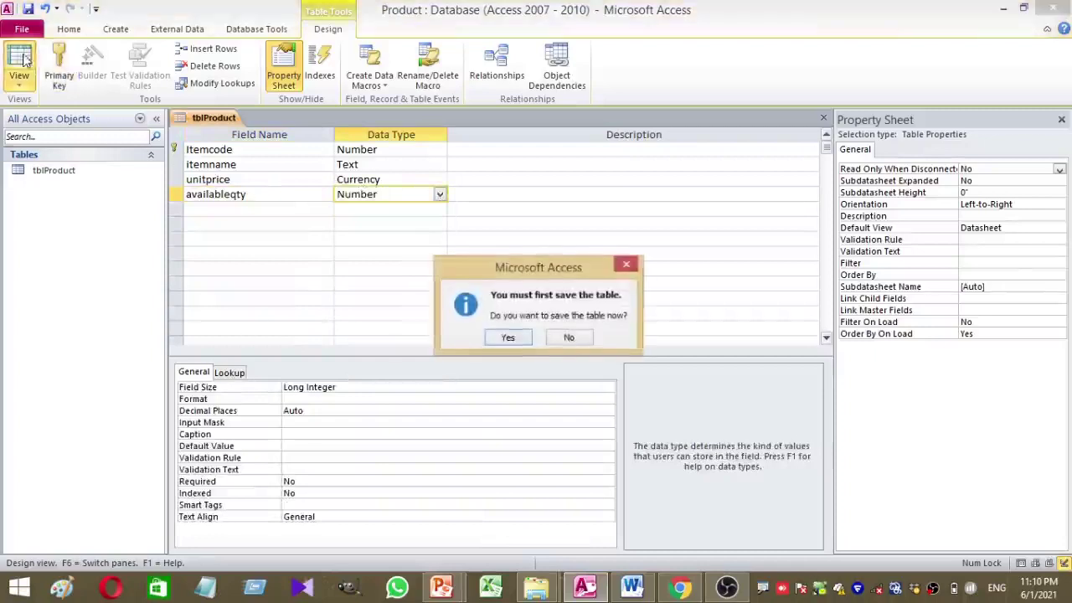
pyautogui.click(508, 338)
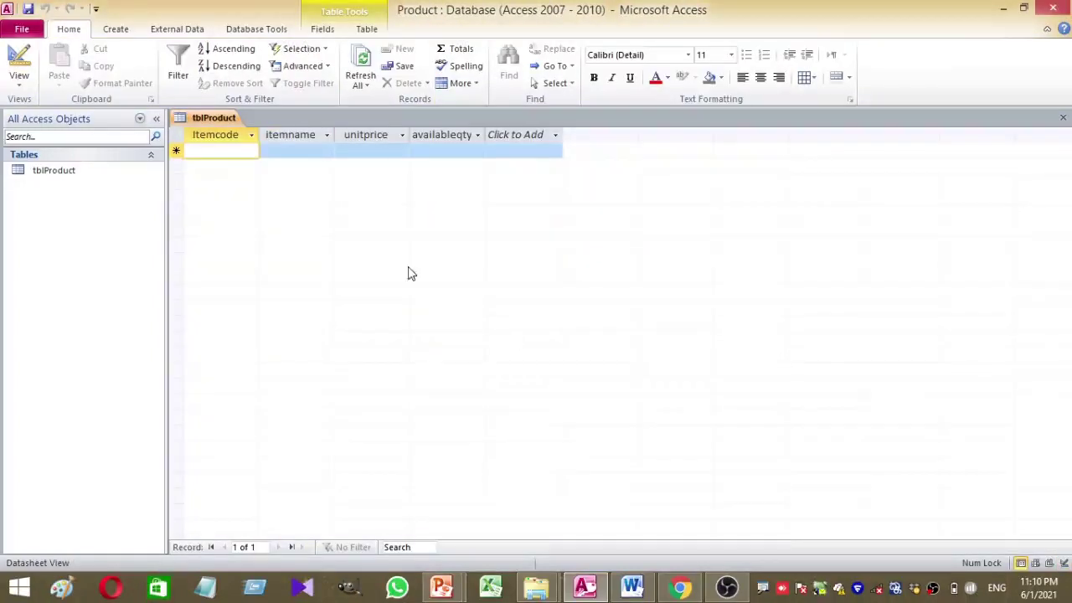
# - Enter the record 1000, Shirt, price 1500, quantity 100
pyautogui.write('1000')
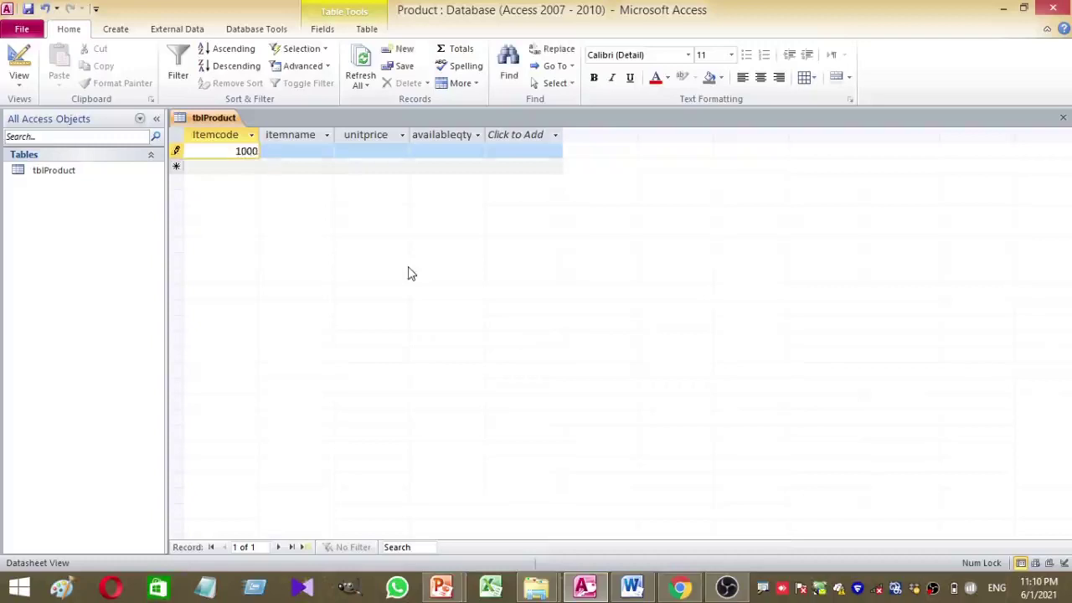
pyautogui.click(296, 151)
pyautogui.write('S')
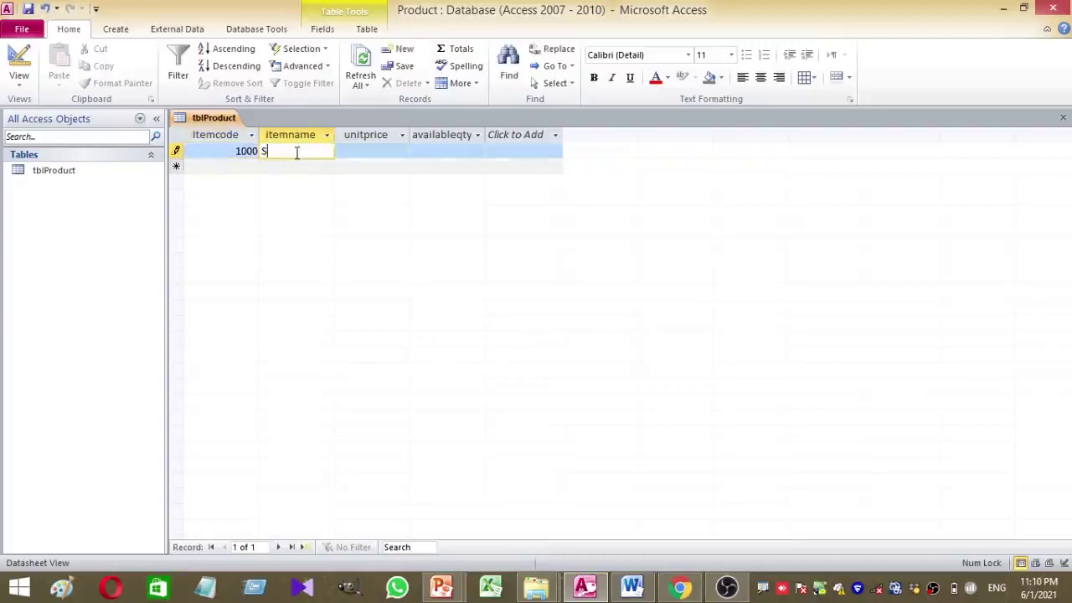
pyautogui.write('hirt')
pyautogui.click(364, 151)
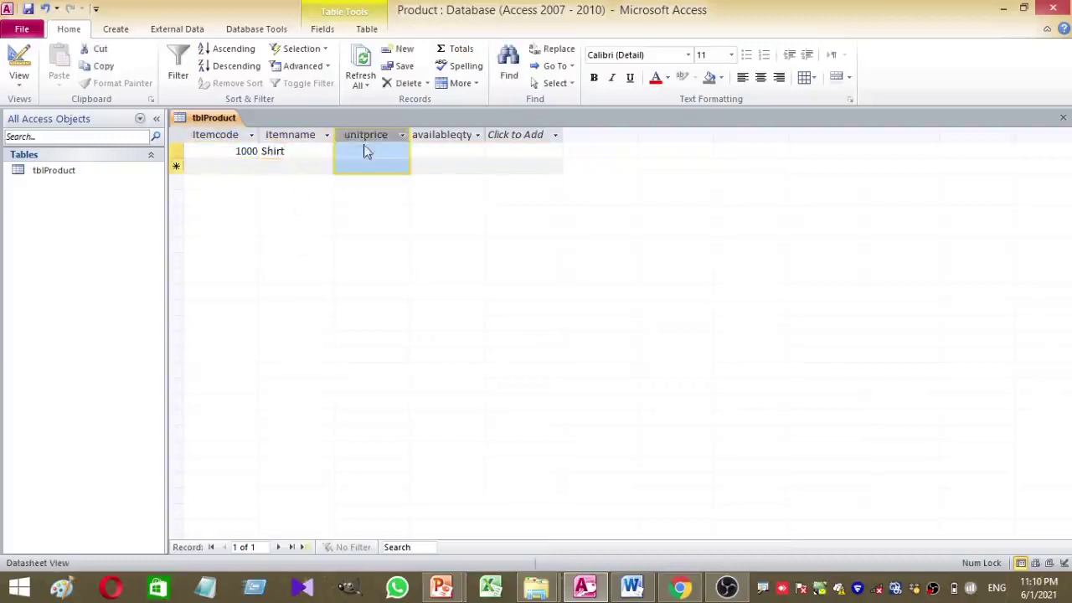
pyautogui.click(364, 152)
pyautogui.write('1500')
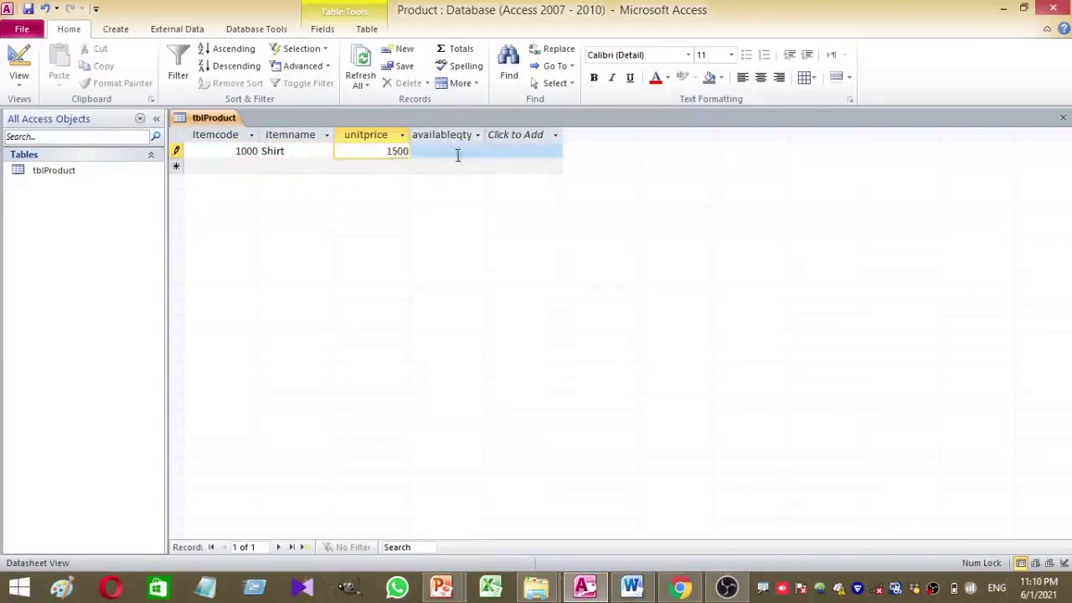
pyautogui.click(458, 153)
pyautogui.write('1000')
pyautogui.press('BackSpace')
# - Add the record 2000, Frocks, price 2500, quantity 150
pyautogui.click(247, 164)
pyautogui.write('2000')
pyautogui.click(294, 167)
pyautogui.write('F')
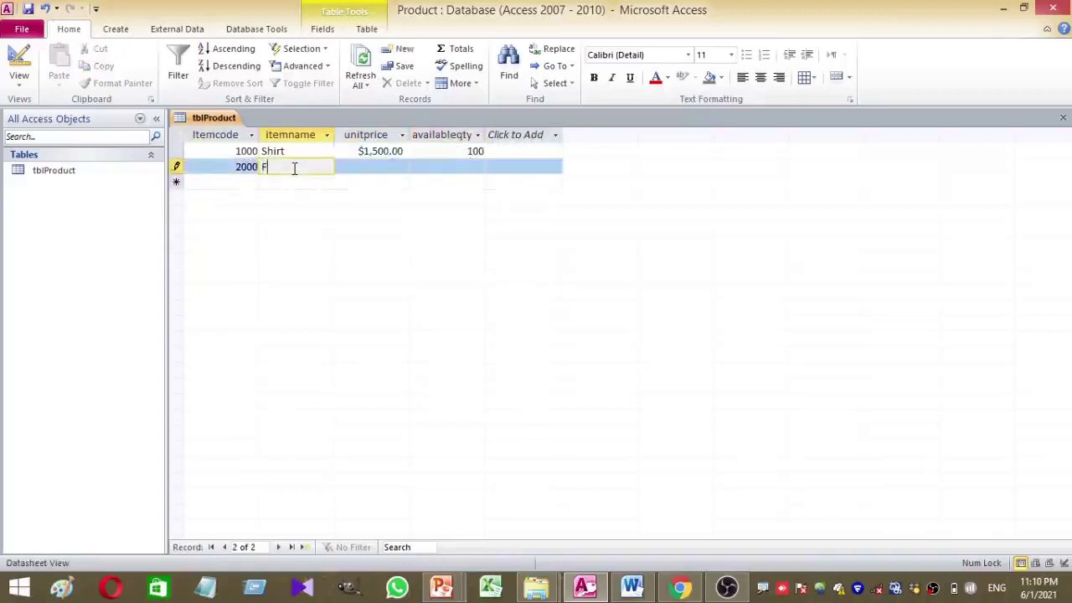
pyautogui.write('rock')
pyautogui.press('BackSpace')
pyautogui.write('ks')
pyautogui.click(375, 165)
pyautogui.write('25000')
pyautogui.press('BackSpace')
pyautogui.click(434, 171)
pyautogui.write('150')
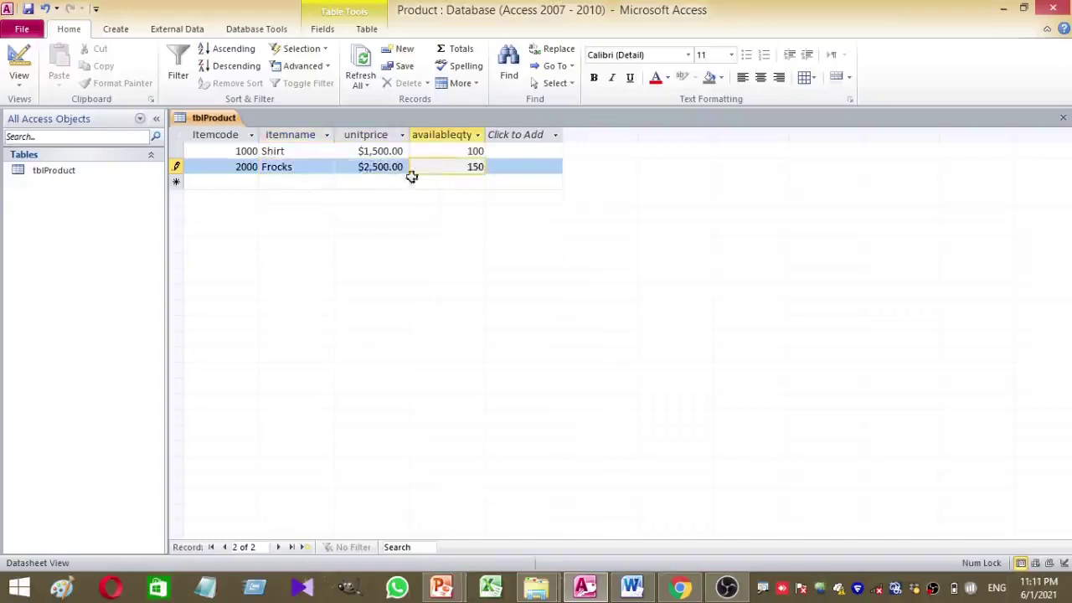
# - Add the record 3000, Sarong, price 1000, quantity 50, then refresh and close tblProduct
pyautogui.click(241, 182)
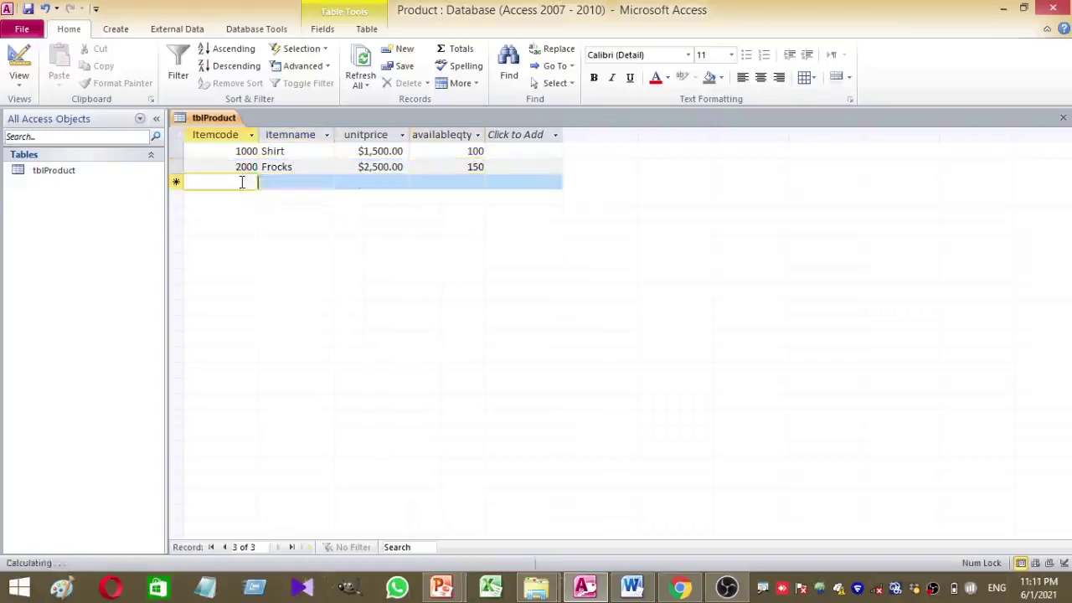
pyautogui.write('3000')
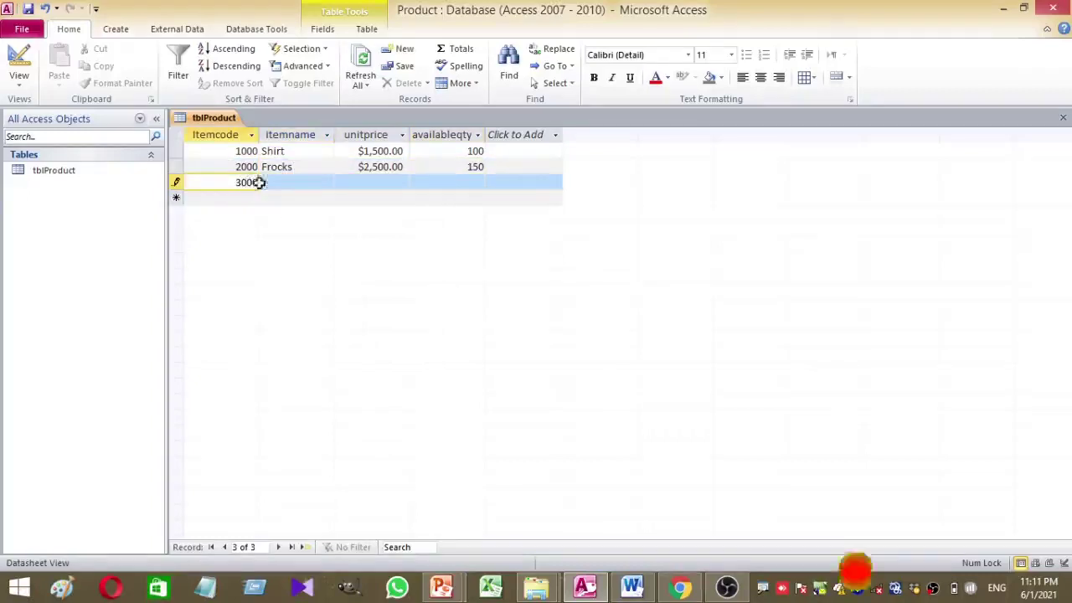
pyautogui.click(279, 182)
pyautogui.write('Sare')
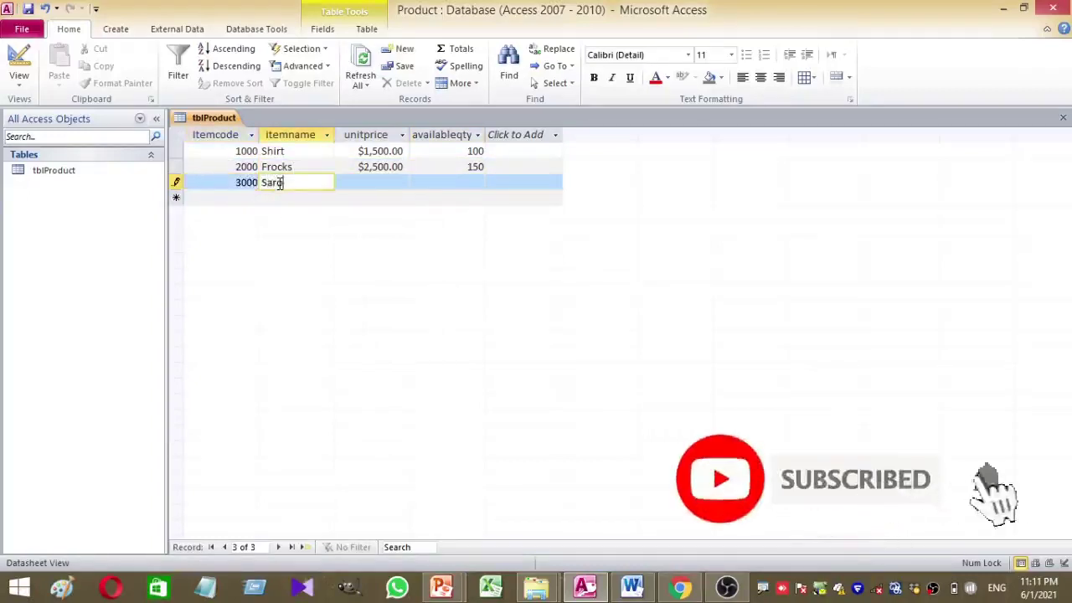
pyautogui.write('ng')
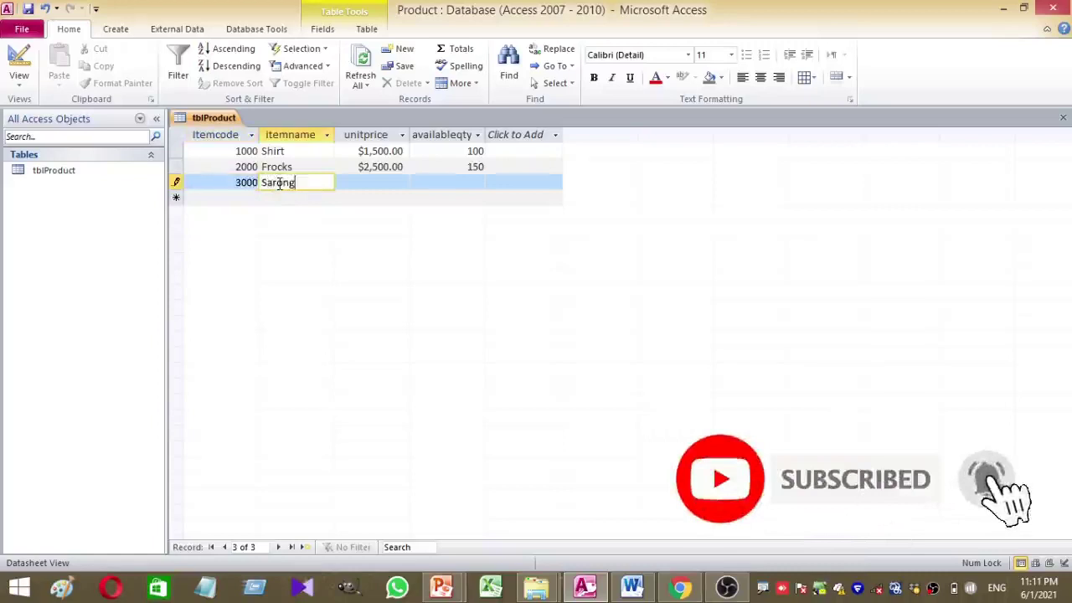
pyautogui.click(379, 181)
pyautogui.write('1000')
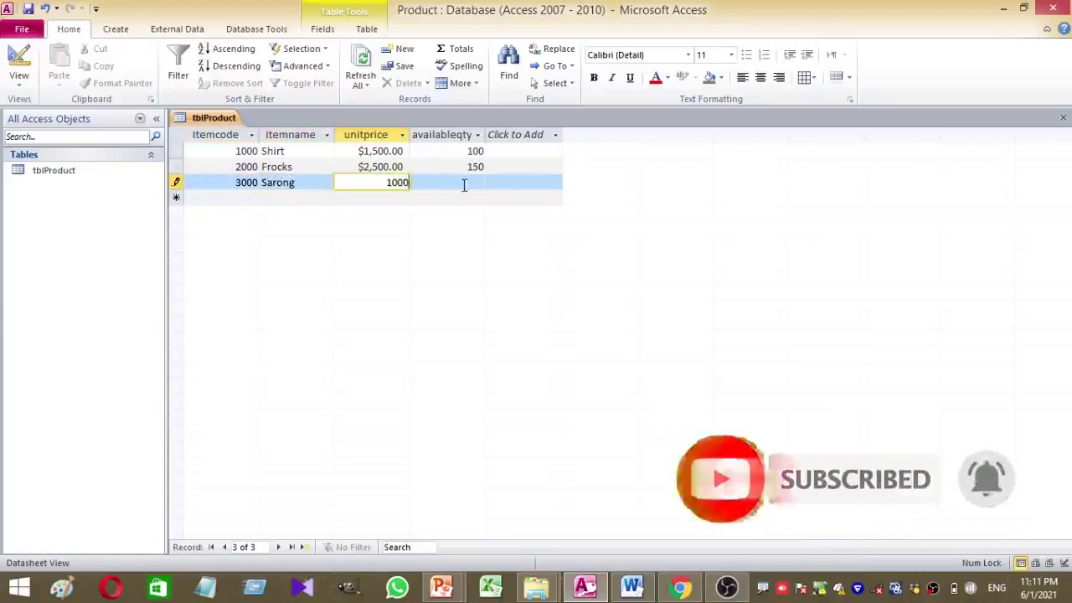
pyautogui.click(464, 184)
pyautogui.write('50')
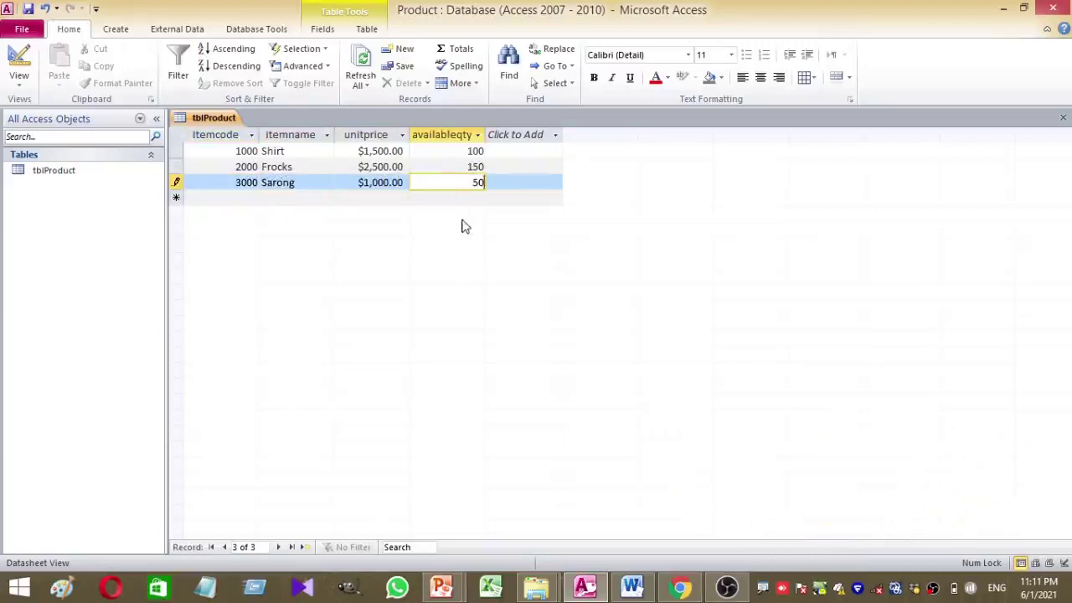
pyautogui.click(447, 172)
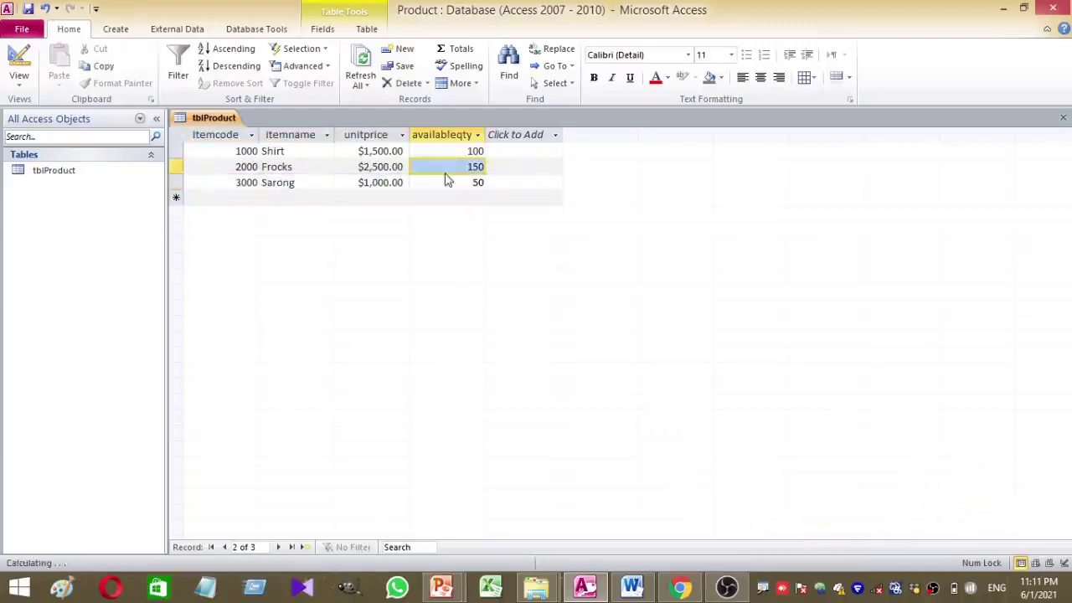
pyautogui.click(362, 62)
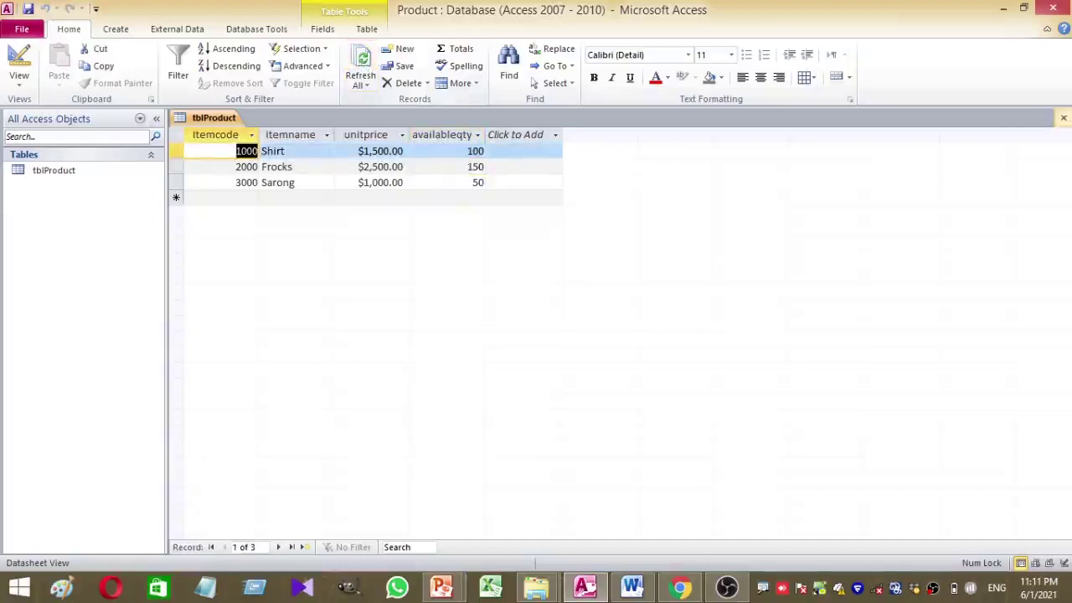
pyautogui.click(1062, 118)
pyautogui.click(74, 172)
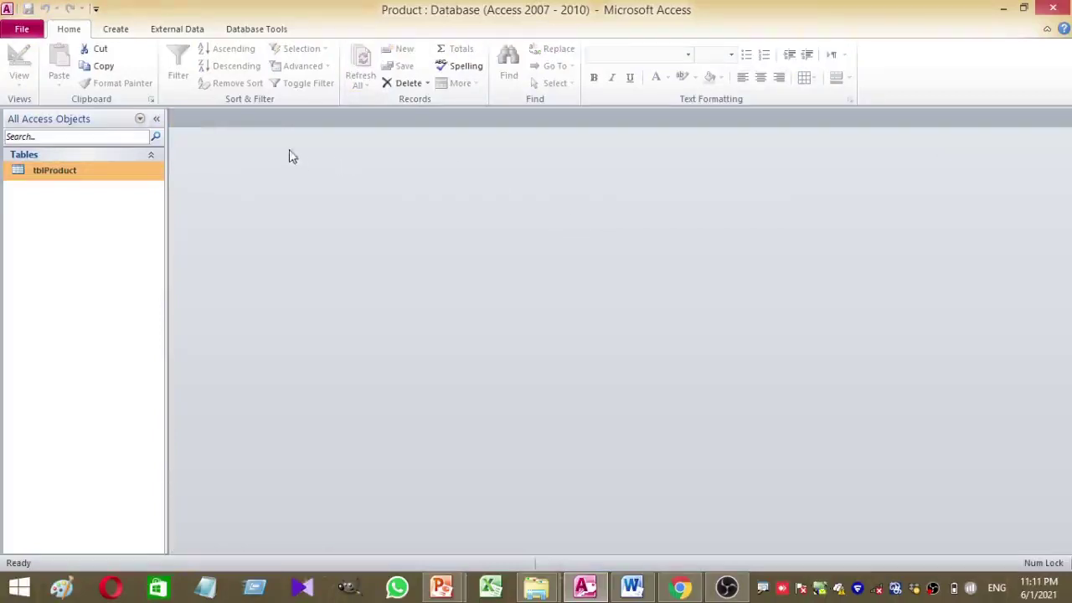
# - Create a blank form, save it as frmProduct, and open it in Design View
pyautogui.click(117, 29)
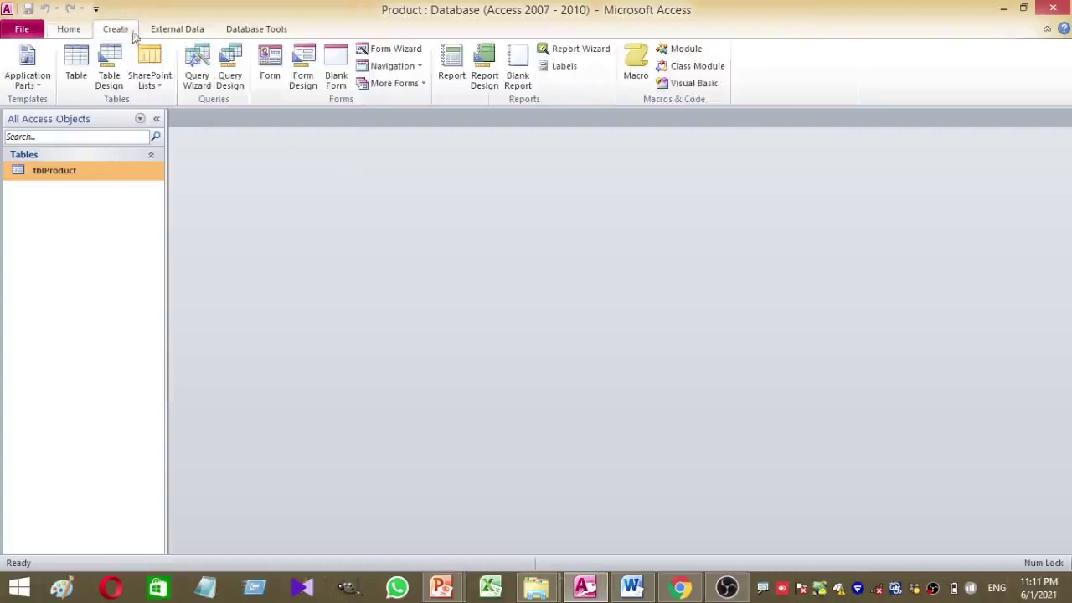
pyautogui.click(337, 77)
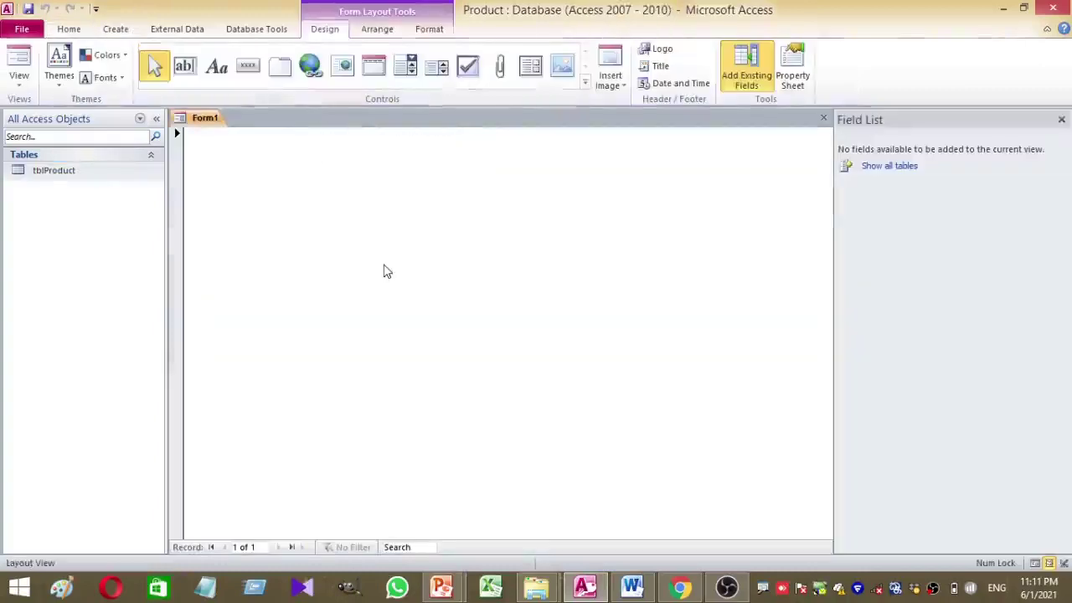
pyautogui.hotkey('ctrl', 's')
pyautogui.write('frmProduct')
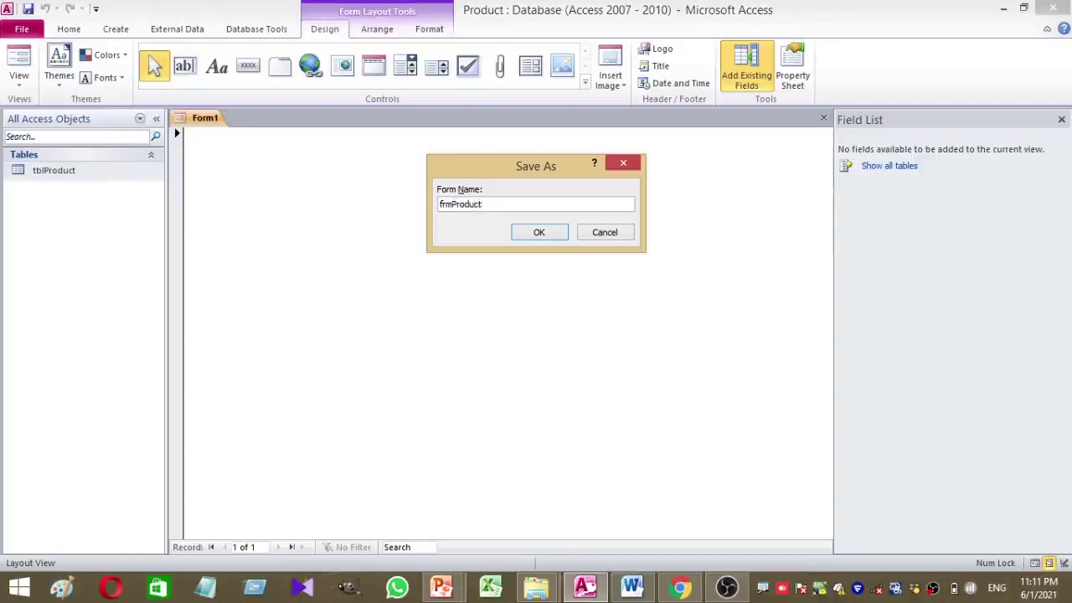
pyautogui.press('Return')
pyautogui.rightClick(383, 229)
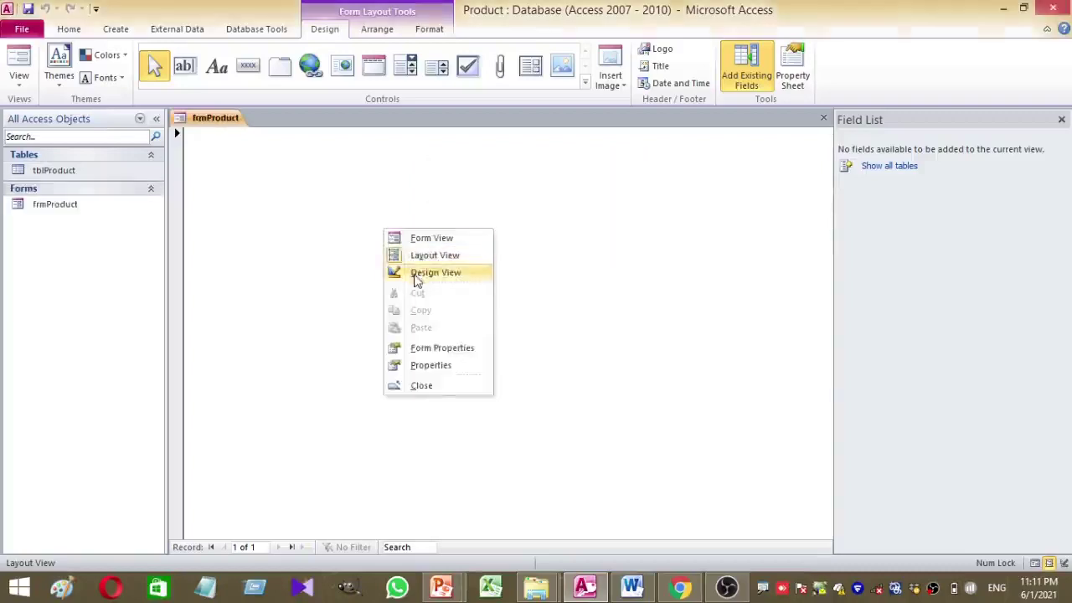
pyautogui.click(436, 272)
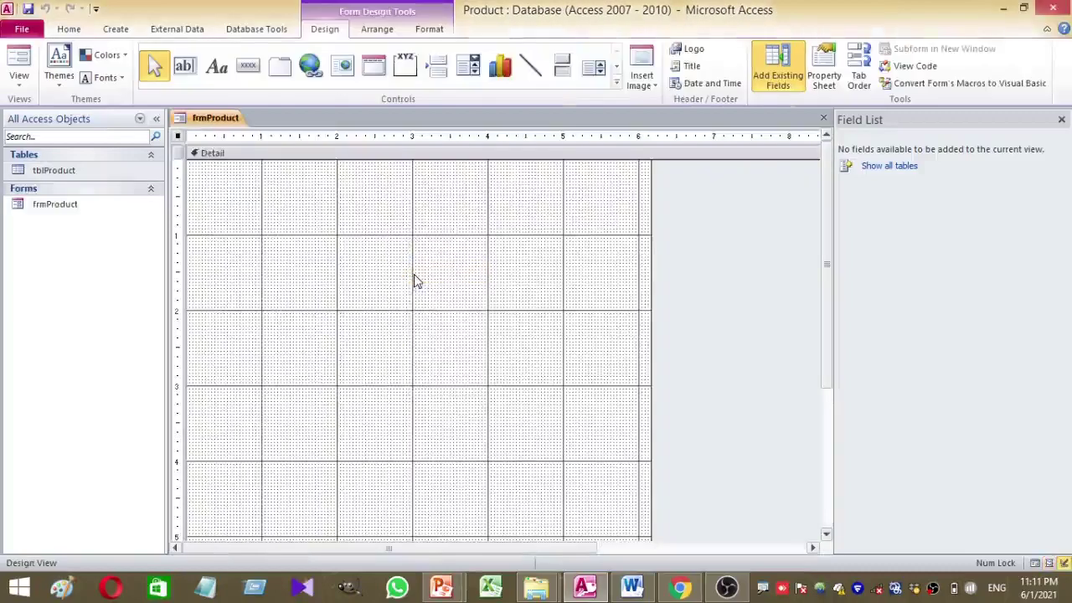
pyautogui.click(450, 230)
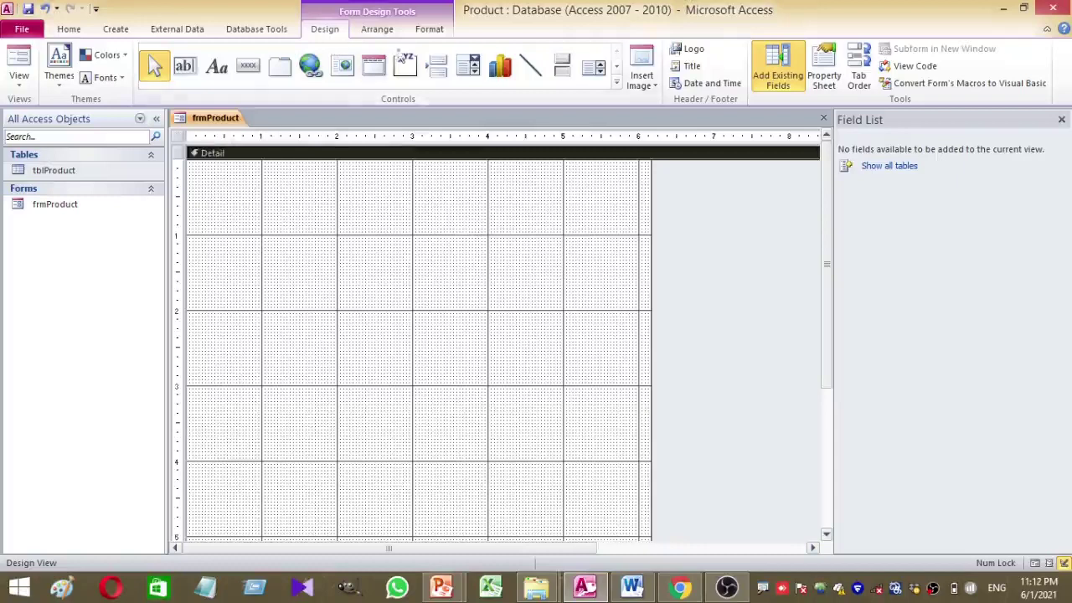
pyautogui.click(593, 67)
# - Add an Itemcode-labelled combo box listing tblProduct's Itemcode and itemname, key column shown
pyautogui.click(468, 67)
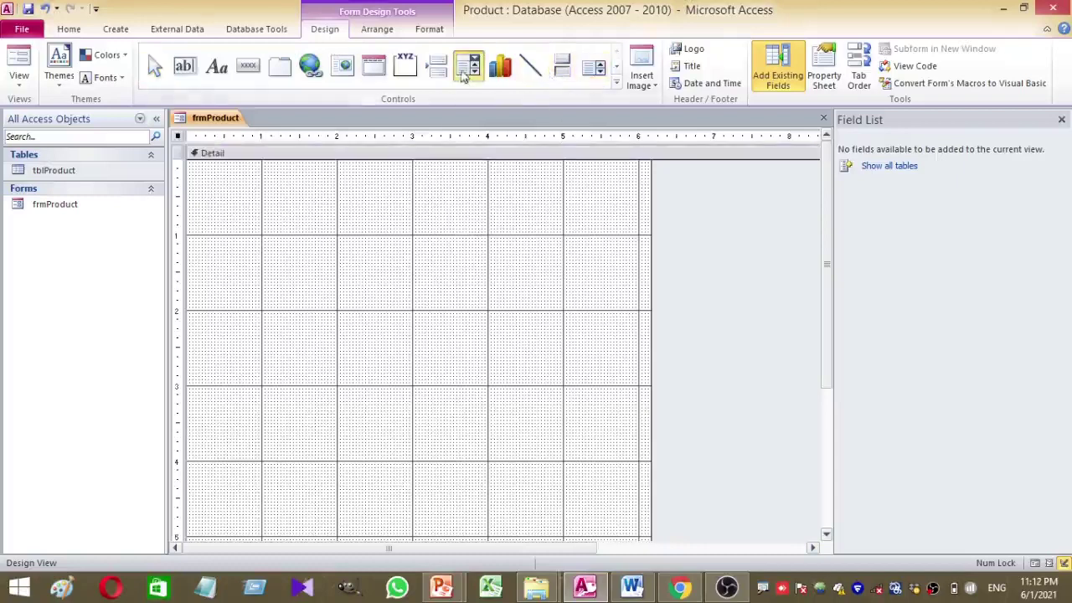
pyautogui.click(383, 217)
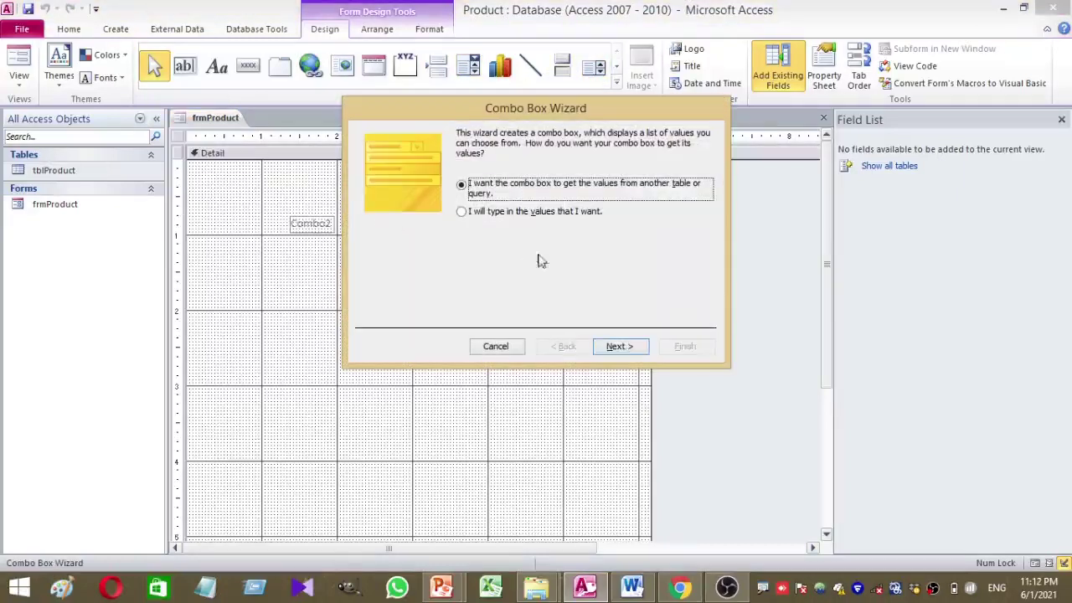
pyautogui.click(620, 353)
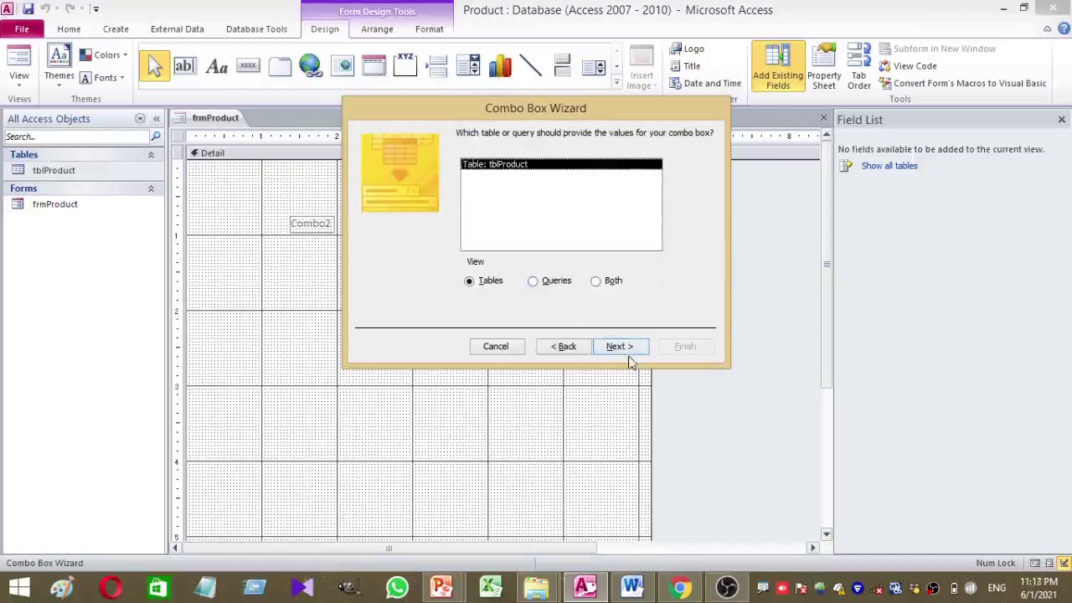
pyautogui.click(624, 351)
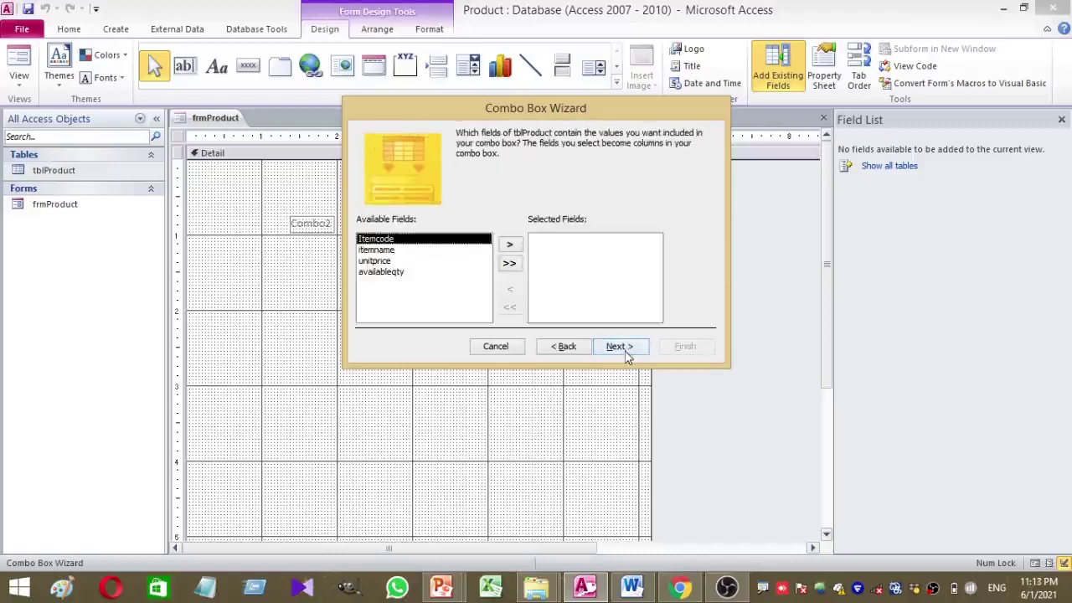
pyautogui.click(509, 248)
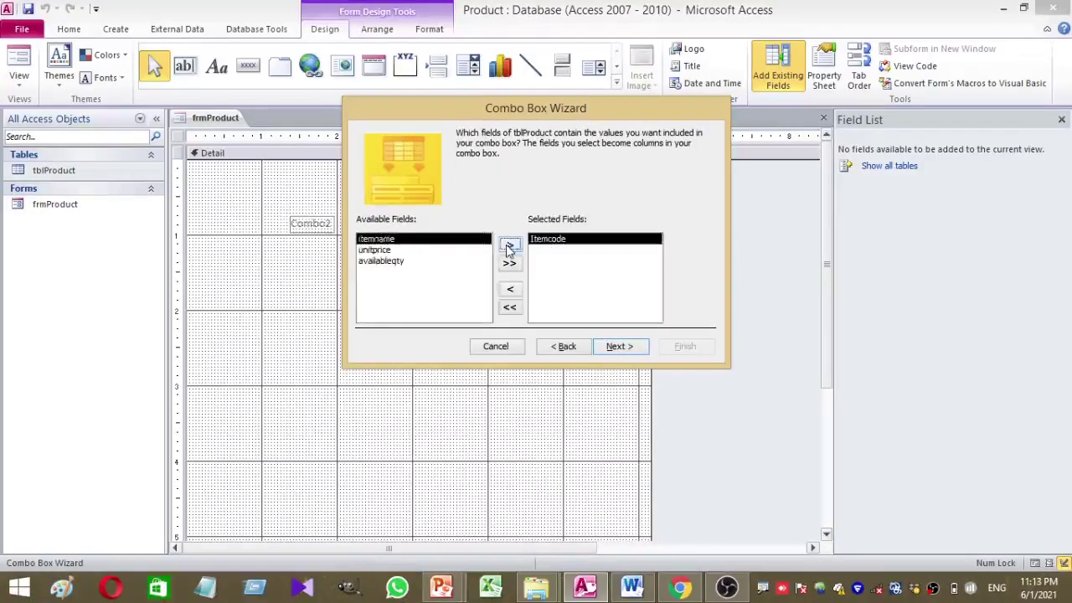
pyautogui.click(509, 247)
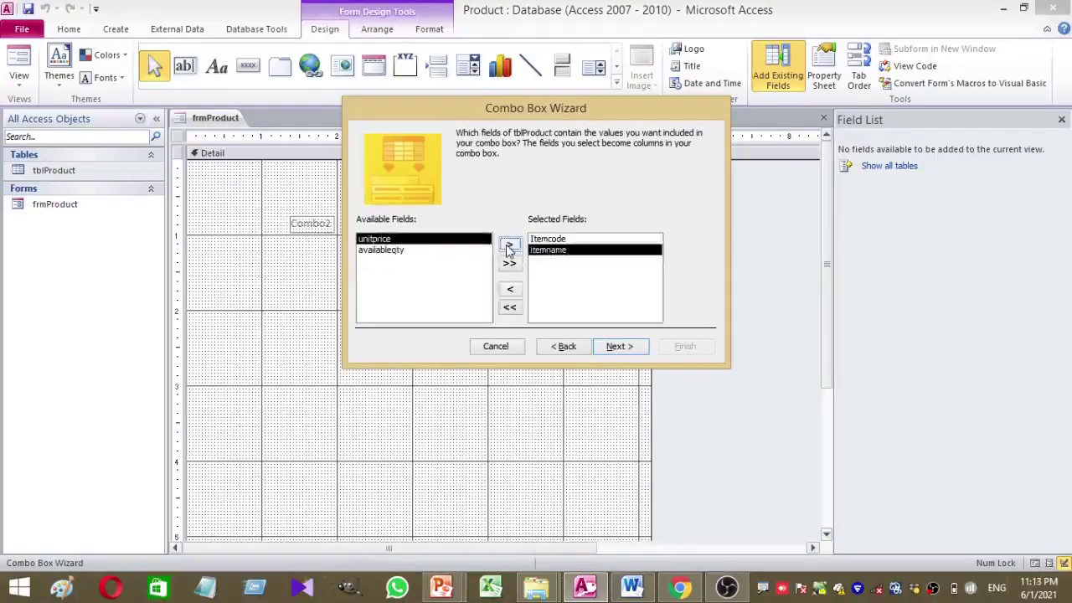
pyautogui.click(628, 352)
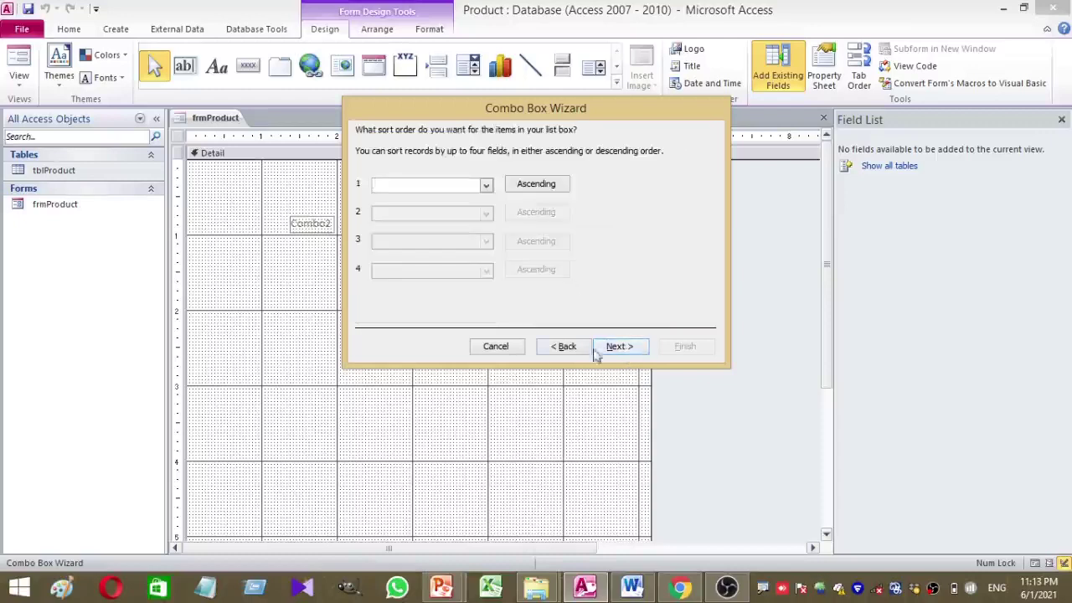
pyautogui.click(616, 347)
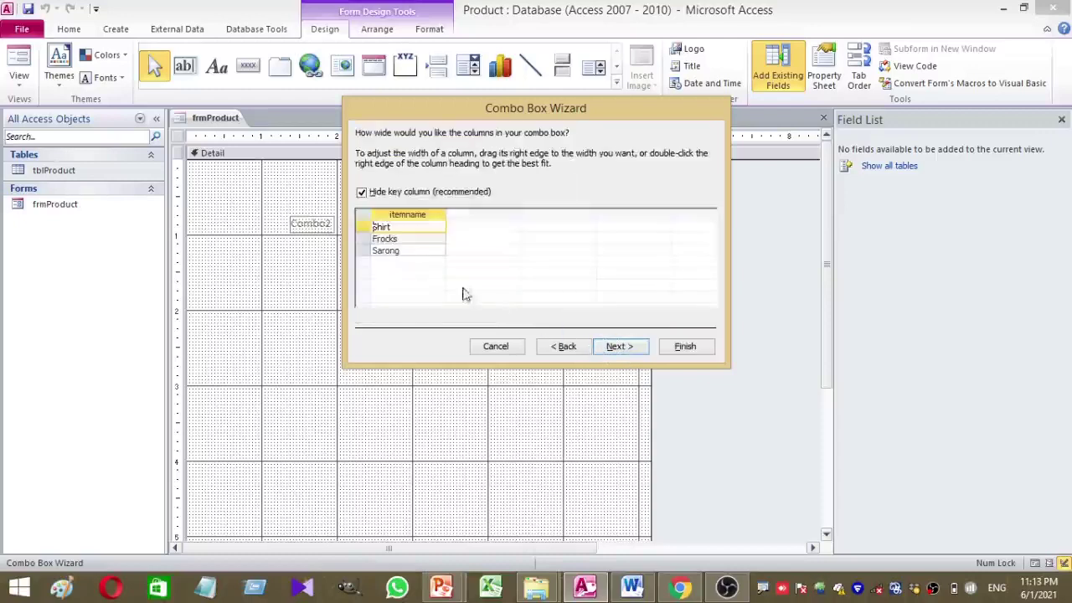
pyautogui.click(362, 193)
pyautogui.click(624, 347)
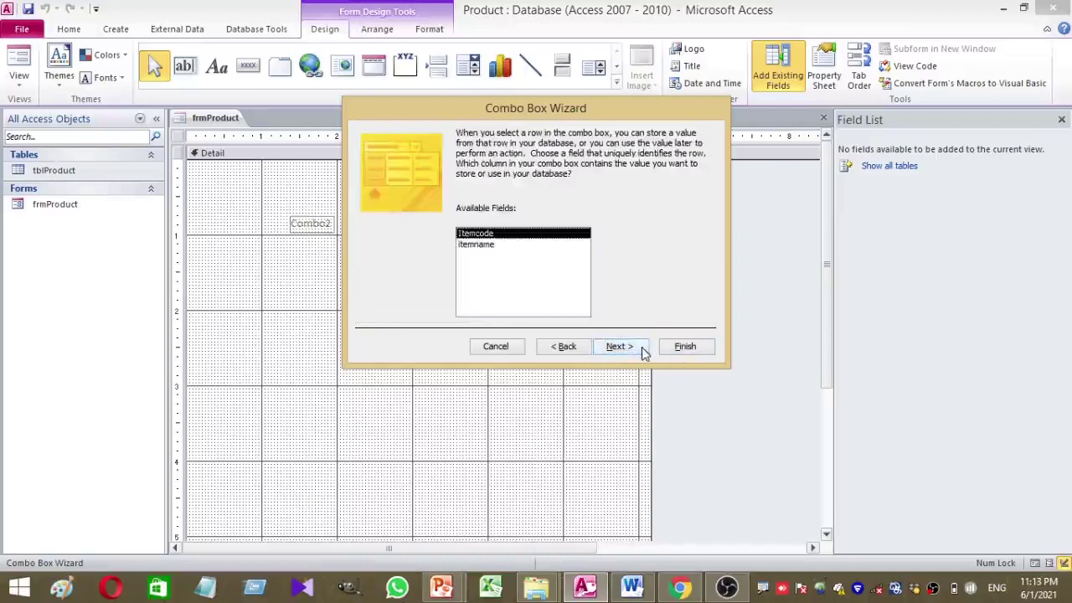
pyautogui.click(642, 351)
pyautogui.click(685, 352)
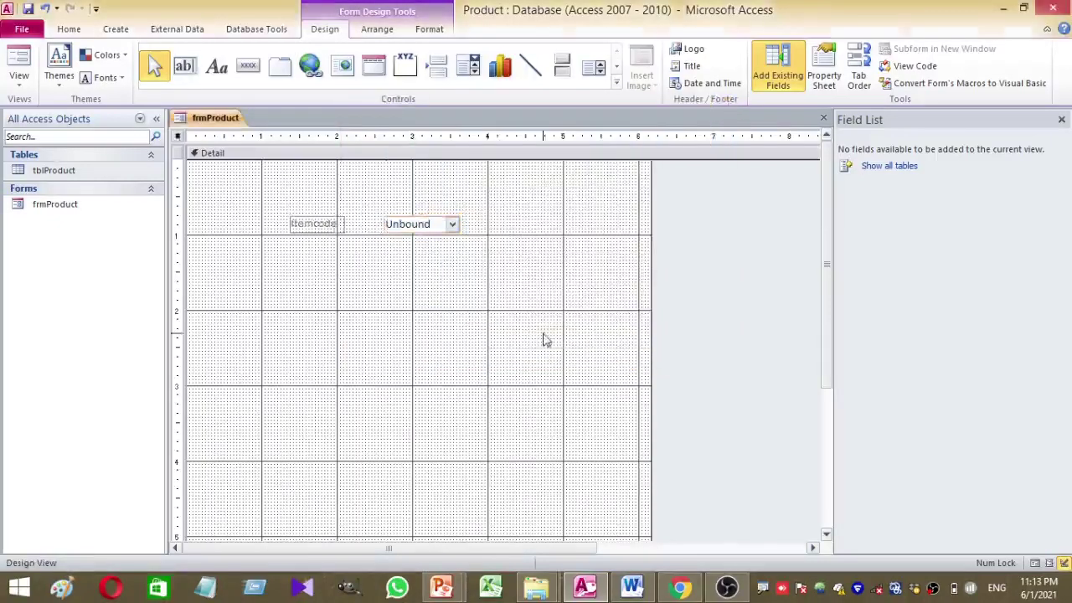
# - Set the Itemcode label and combo box to 14 pt, with black label text
pyautogui.moveTo(439, 261); pyautogui.dragTo(275, 172)
pyautogui.click(68, 28)
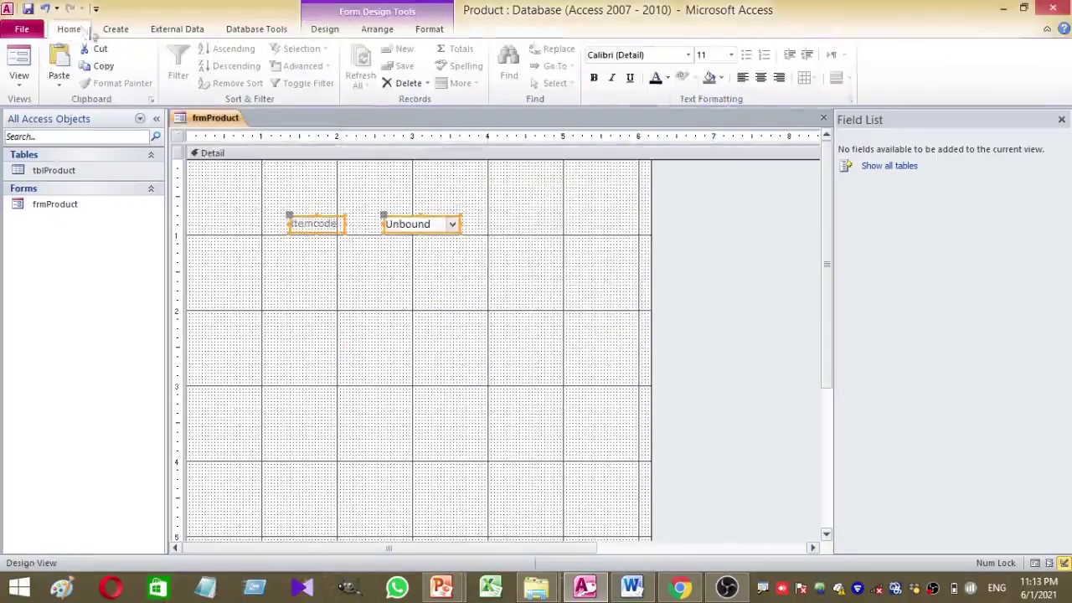
pyautogui.moveTo(459, 229); pyautogui.dragTo(588, 259)
pyautogui.click(385, 249)
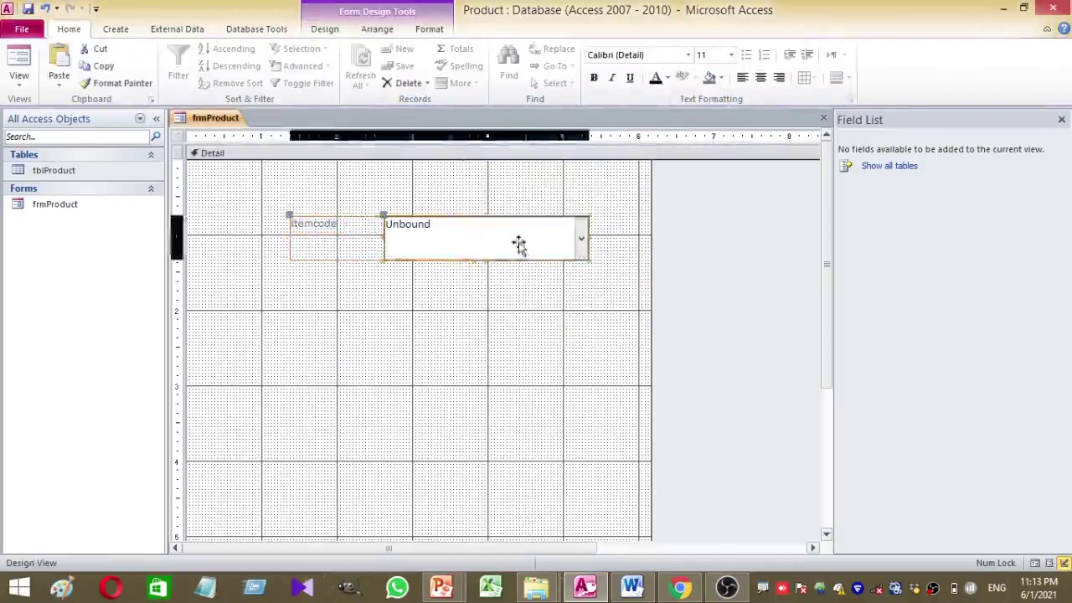
pyautogui.moveTo(489, 261); pyautogui.dragTo(489, 242)
pyautogui.click(494, 299)
pyautogui.click(363, 239)
pyautogui.moveTo(519, 288); pyautogui.dragTo(410, 258)
pyautogui.click(711, 55)
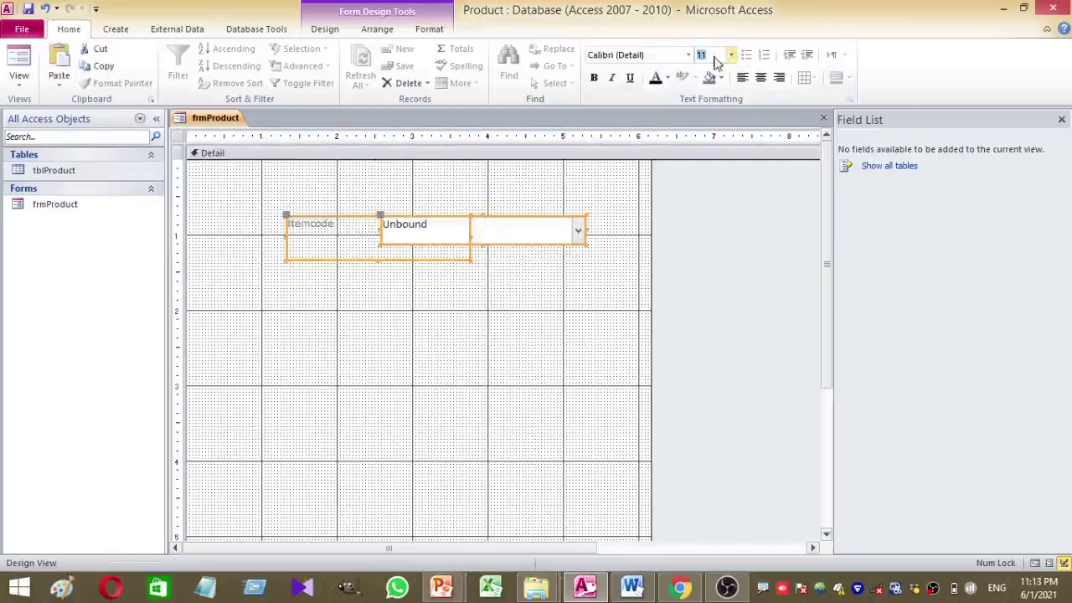
pyautogui.write('14')
pyautogui.press('Return')
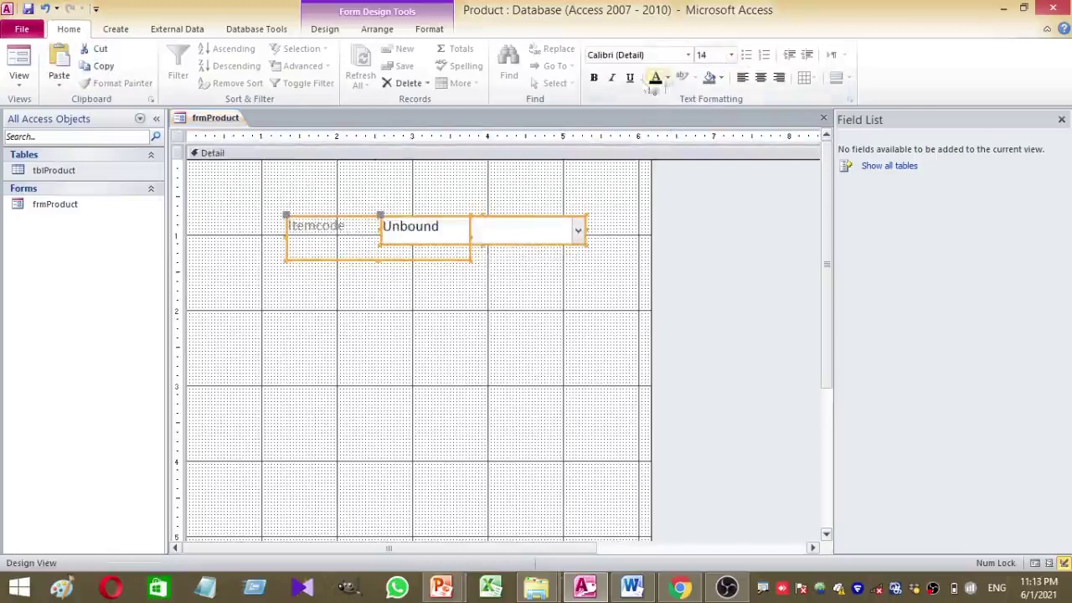
pyautogui.click(655, 78)
pyautogui.click(521, 339)
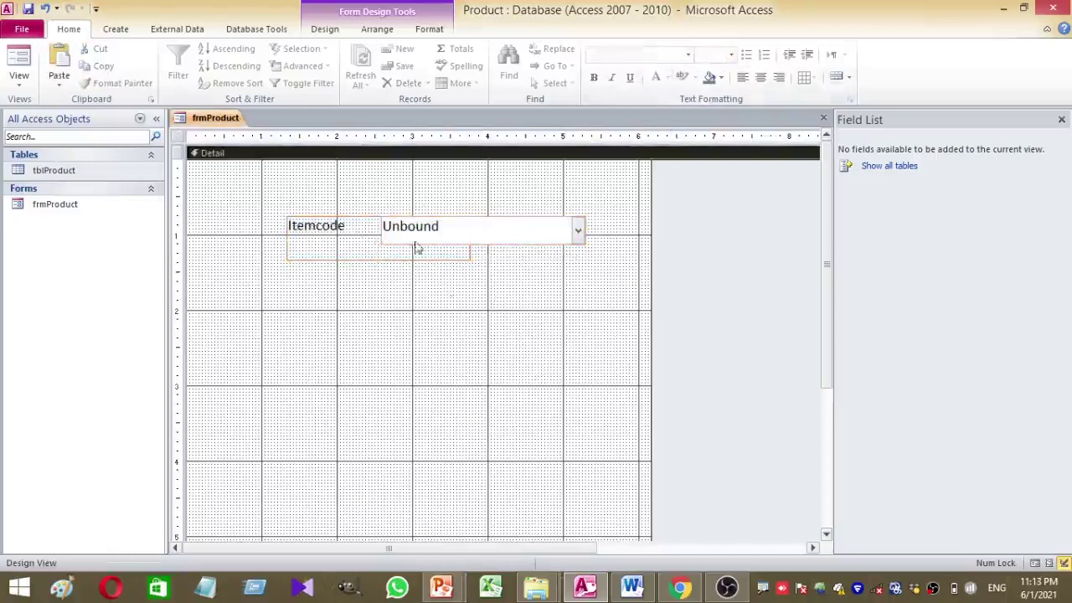
# - Move the Itemcode label left in Layout View and widen the form in Design View
pyautogui.click(19, 77)
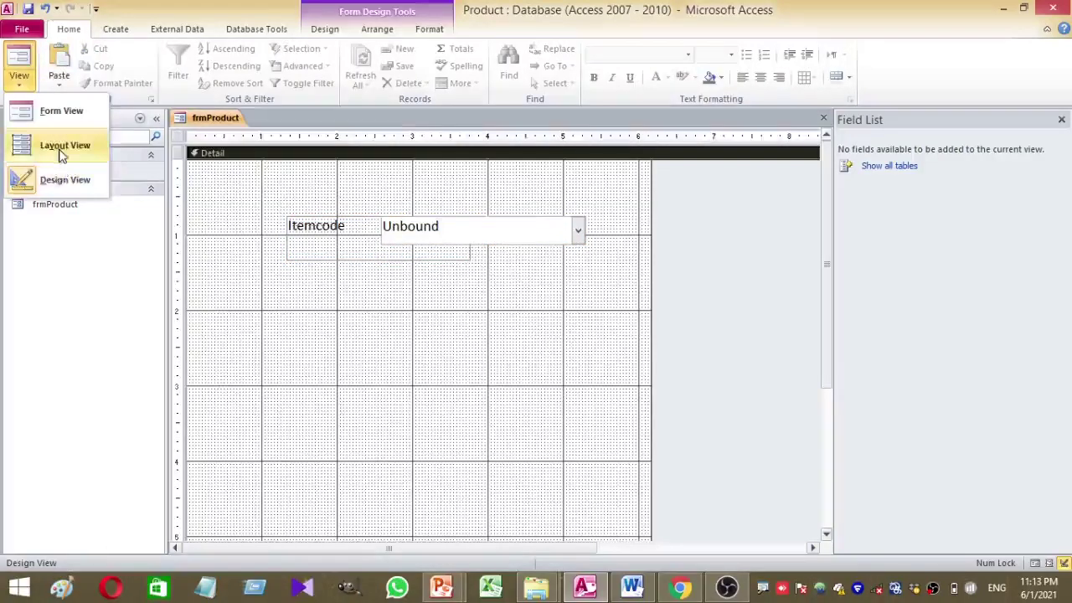
pyautogui.click(59, 146)
pyautogui.click(331, 196)
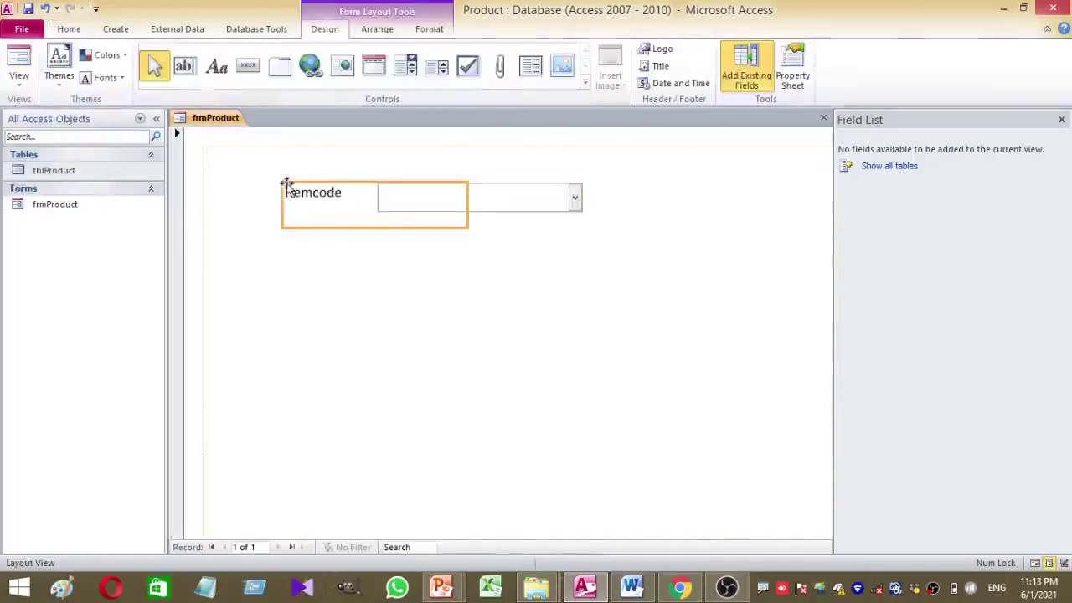
pyautogui.moveTo(277, 189); pyautogui.dragTo(233, 187)
pyautogui.moveTo(337, 227); pyautogui.dragTo(402, 206)
pyautogui.hotkey('ctrl', ',')
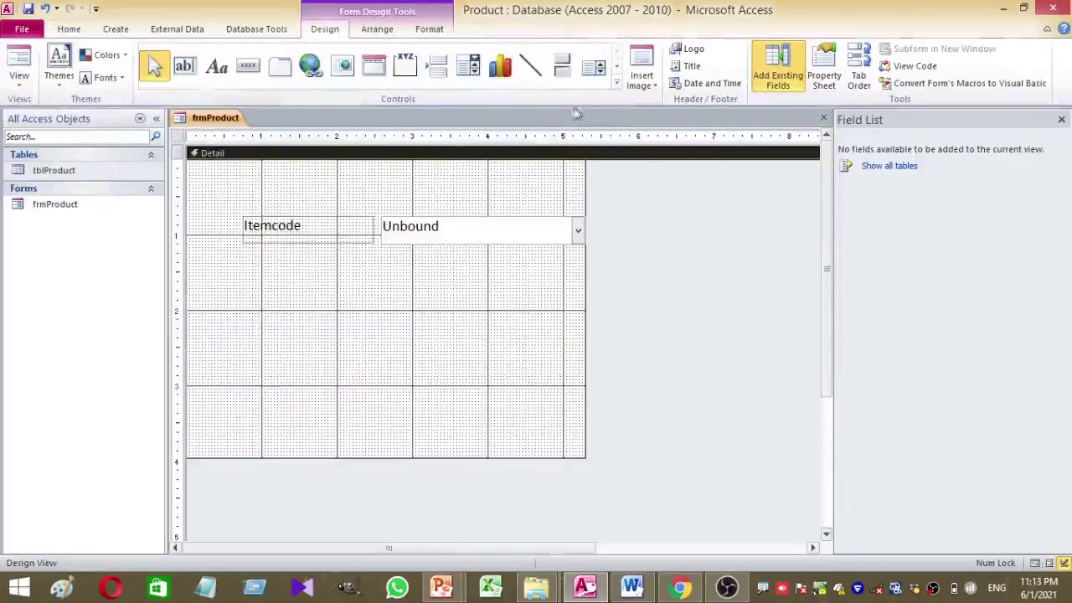
pyautogui.moveTo(585, 191); pyautogui.dragTo(679, 192)
pyautogui.click(545, 232)
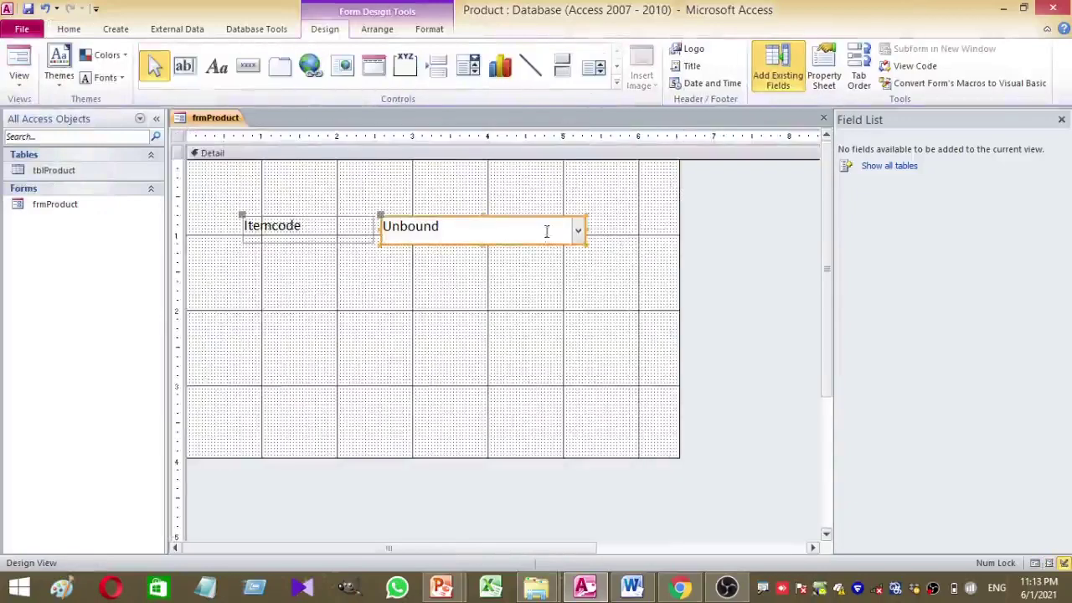
# - Rename the combo box from Combo2 to cboTest and check its dropdown in Form View
pyautogui.rightClick(504, 228)
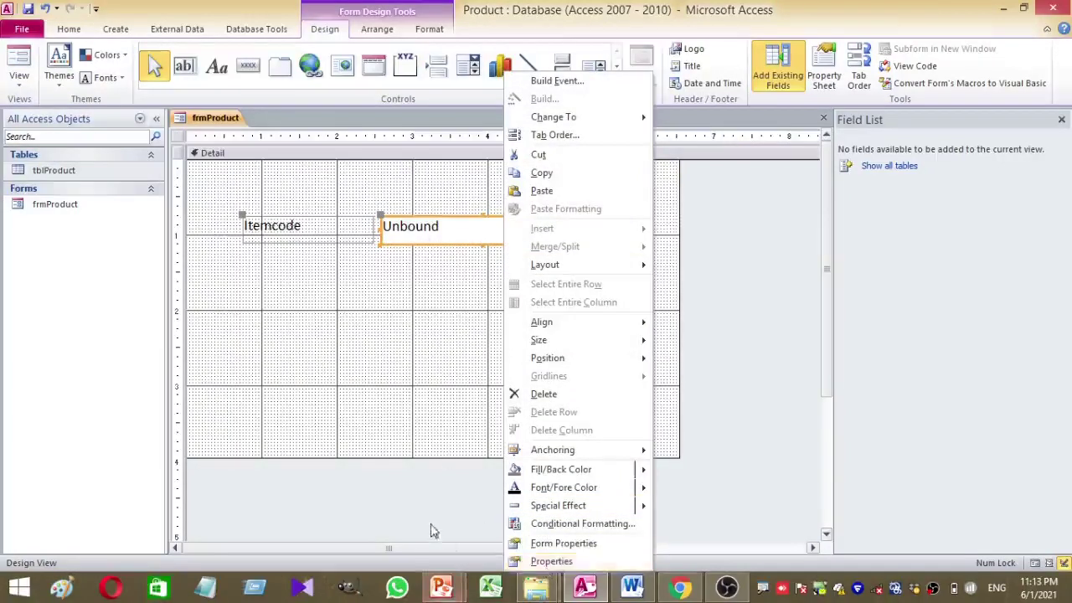
pyautogui.click(536, 561)
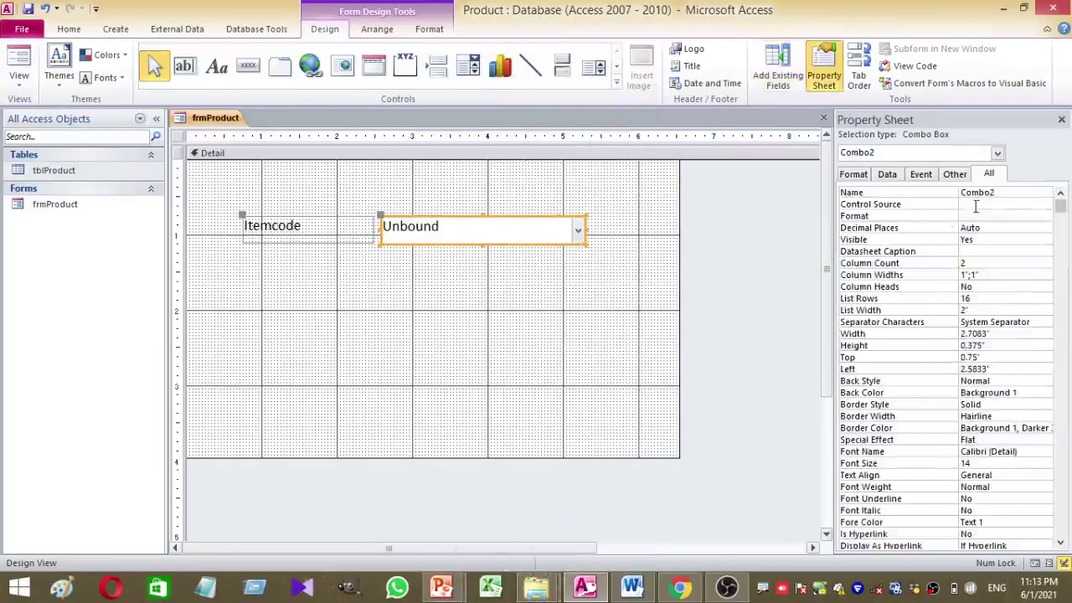
pyautogui.doubleClick(1002, 196)
pyautogui.write('cboTest')
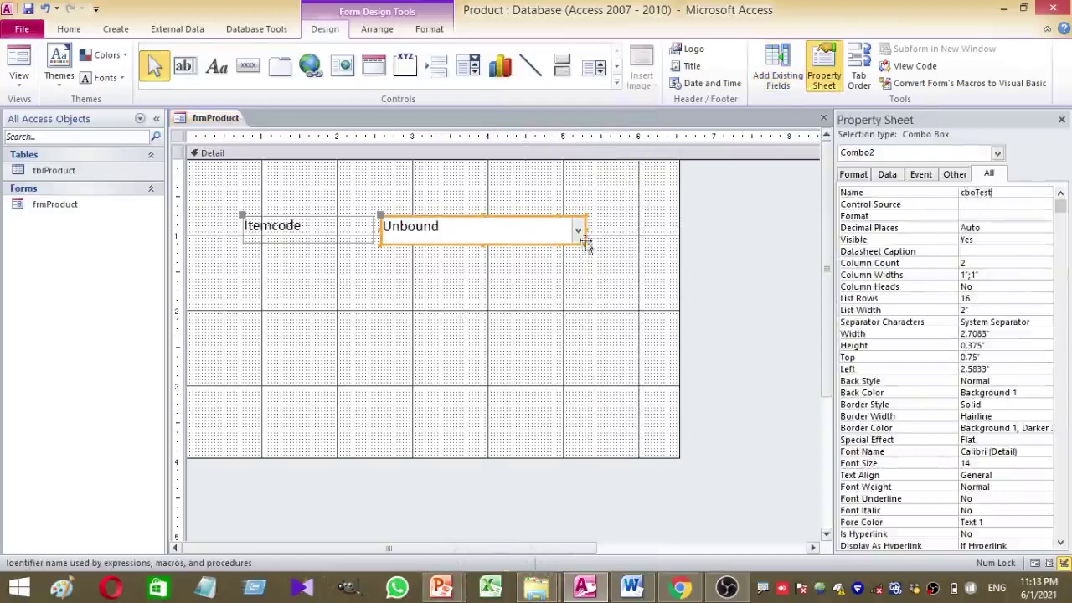
pyautogui.click(530, 298)
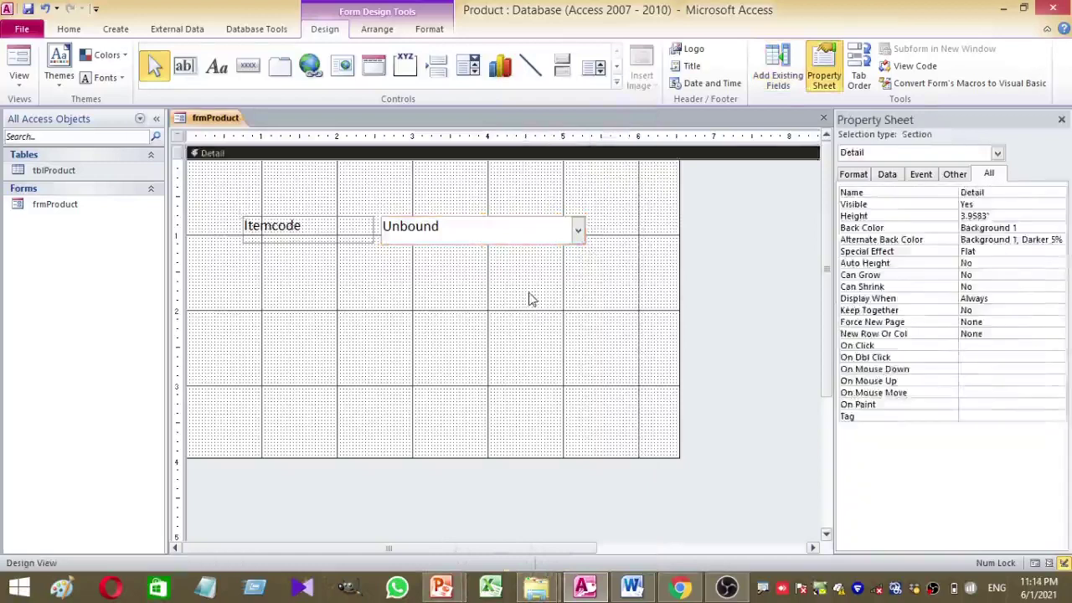
pyautogui.click(499, 233)
pyautogui.click(18, 65)
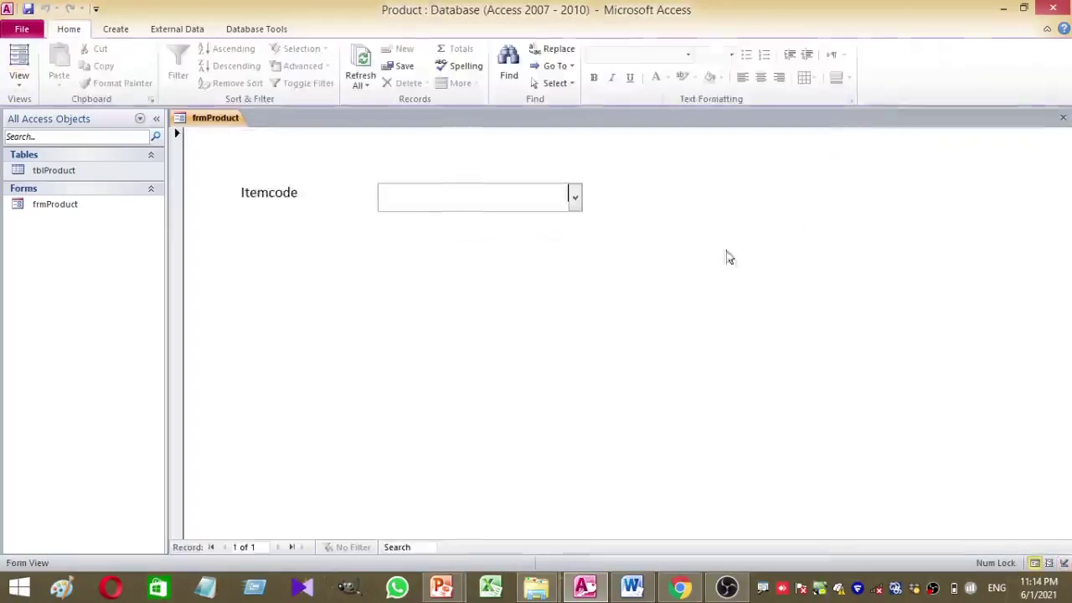
pyautogui.click(575, 199)
pyautogui.rightClick(669, 322)
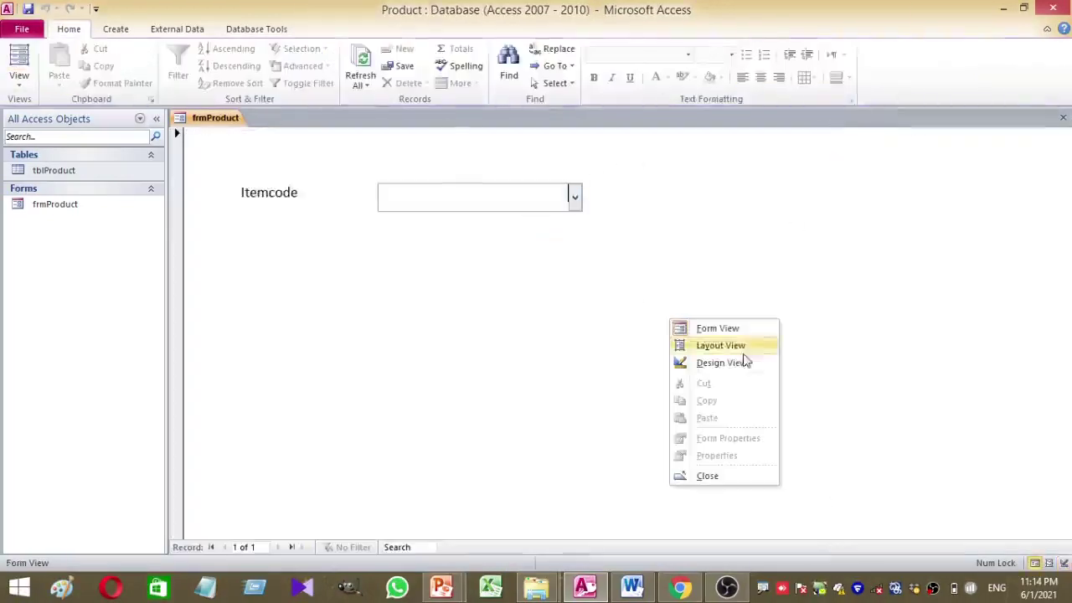
pyautogui.click(742, 366)
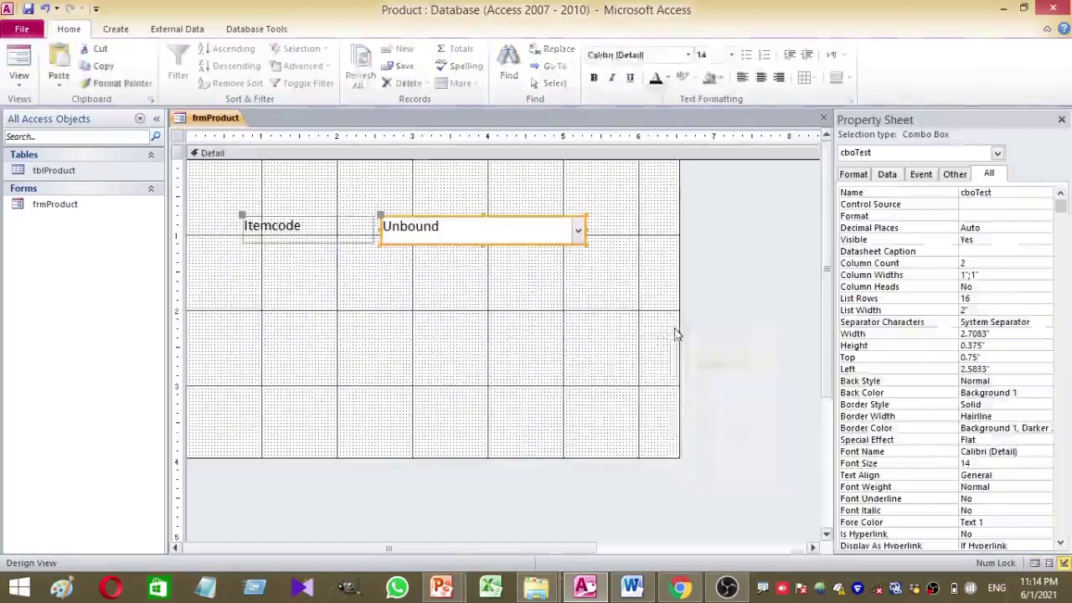
pyautogui.rightClick(527, 313)
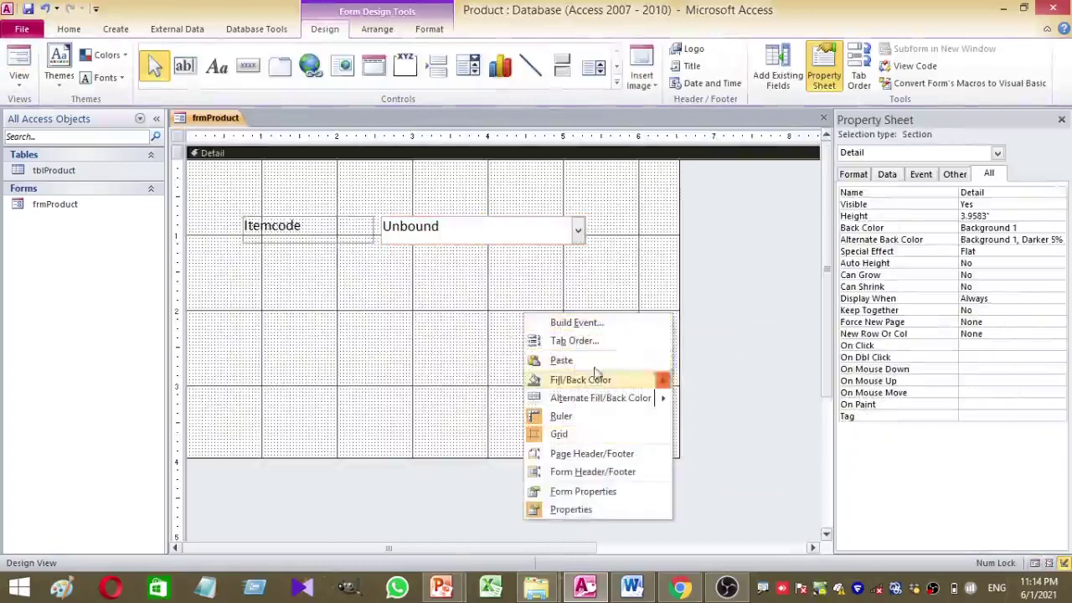
# - Draw a text box below the combo box and set its font size to 14
pyautogui.click(485, 304)
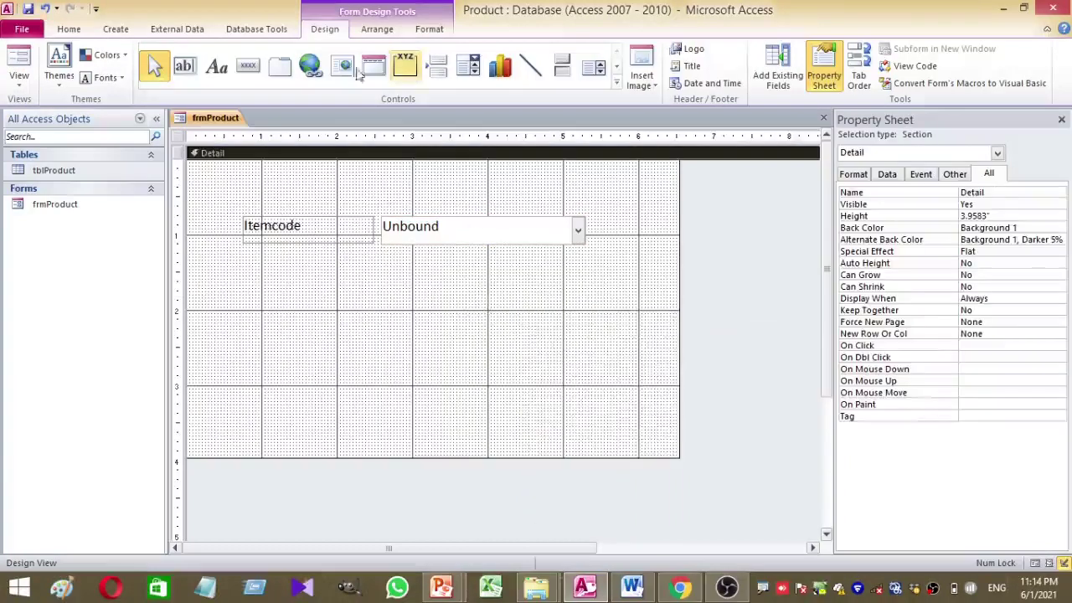
pyautogui.click(184, 67)
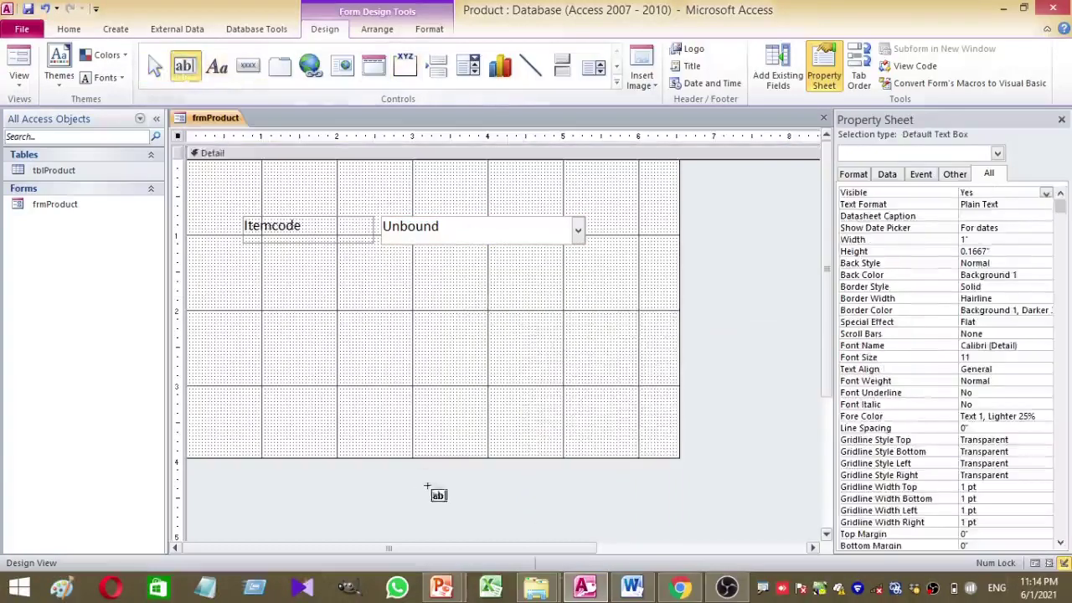
pyautogui.moveTo(377, 263); pyautogui.dragTo(583, 294)
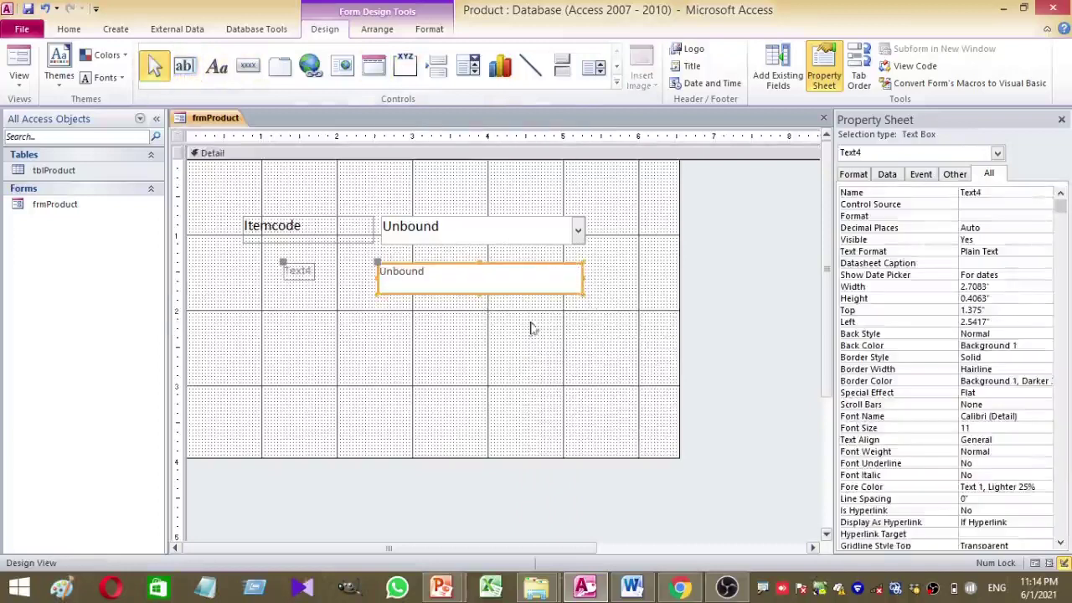
pyautogui.click(79, 30)
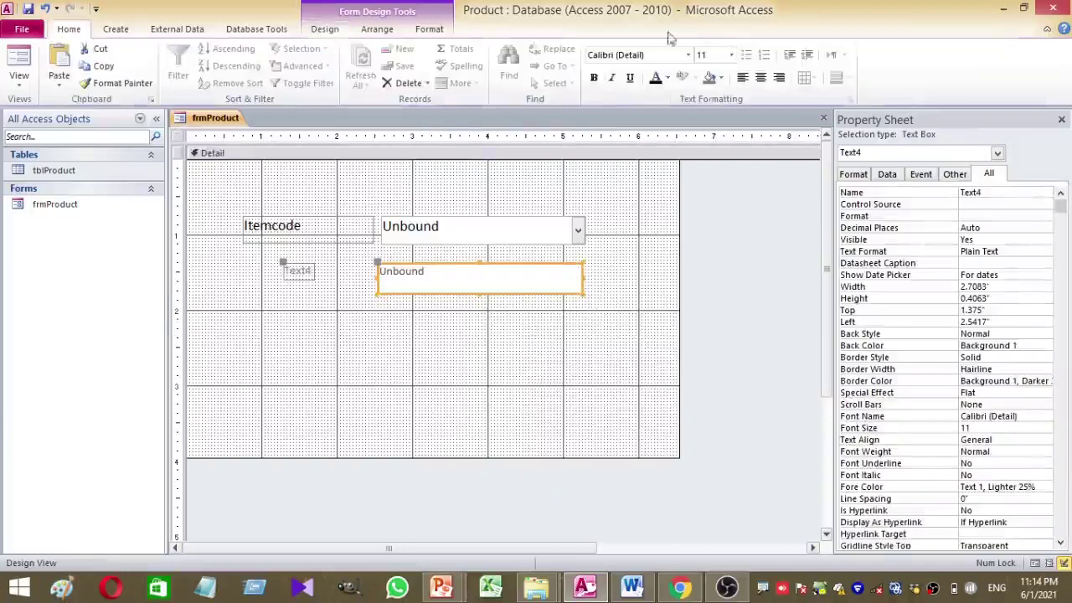
pyautogui.click(708, 54)
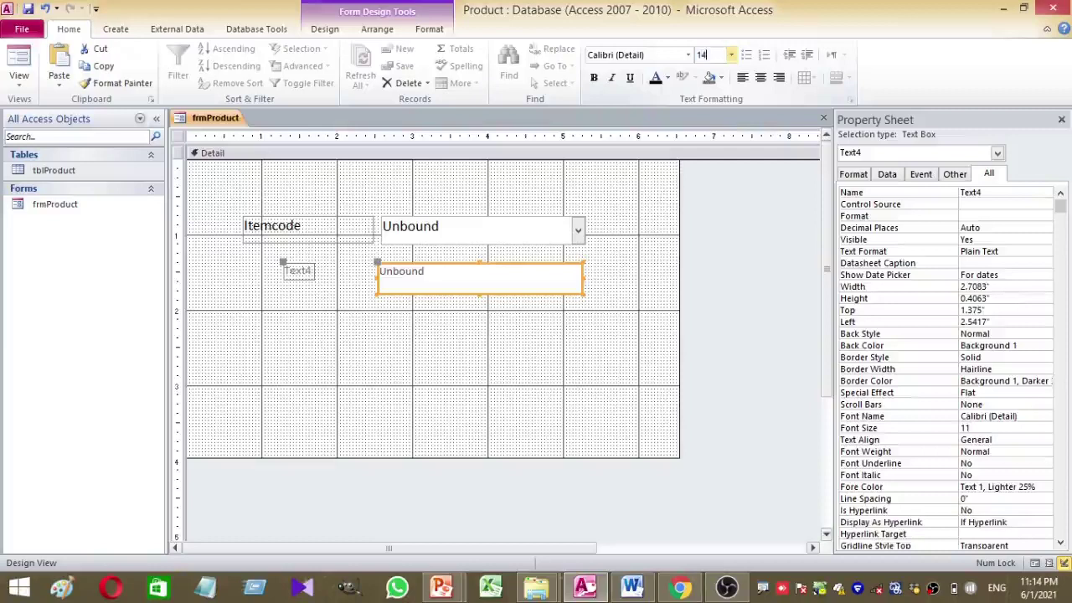
pyautogui.press('Return')
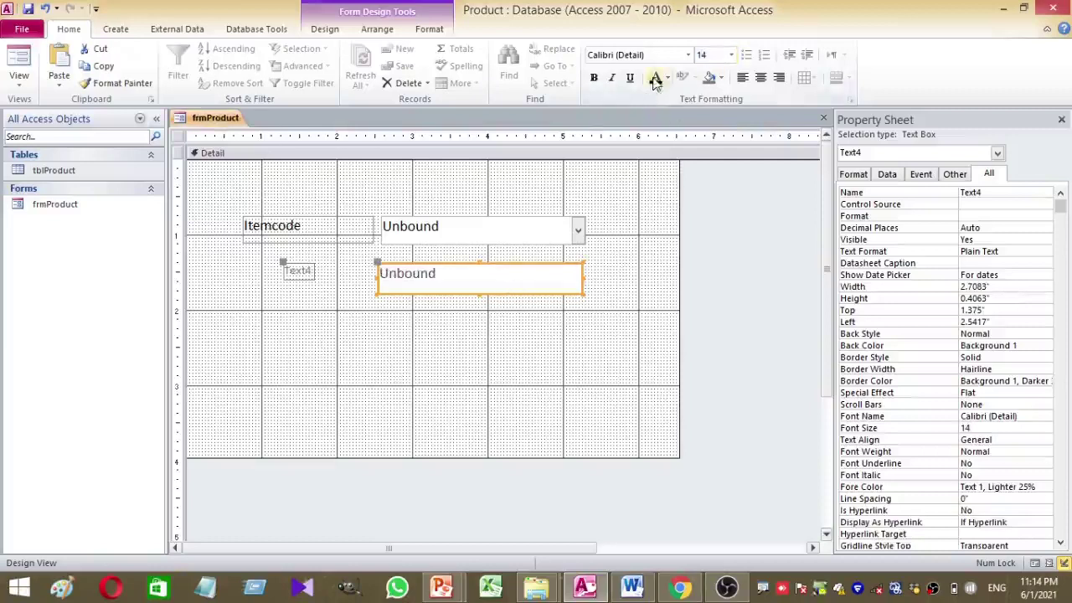
pyautogui.click(252, 285)
# - Make the Text4 label black and paste copies of the label and text box
pyautogui.click(298, 271)
pyautogui.click(704, 56)
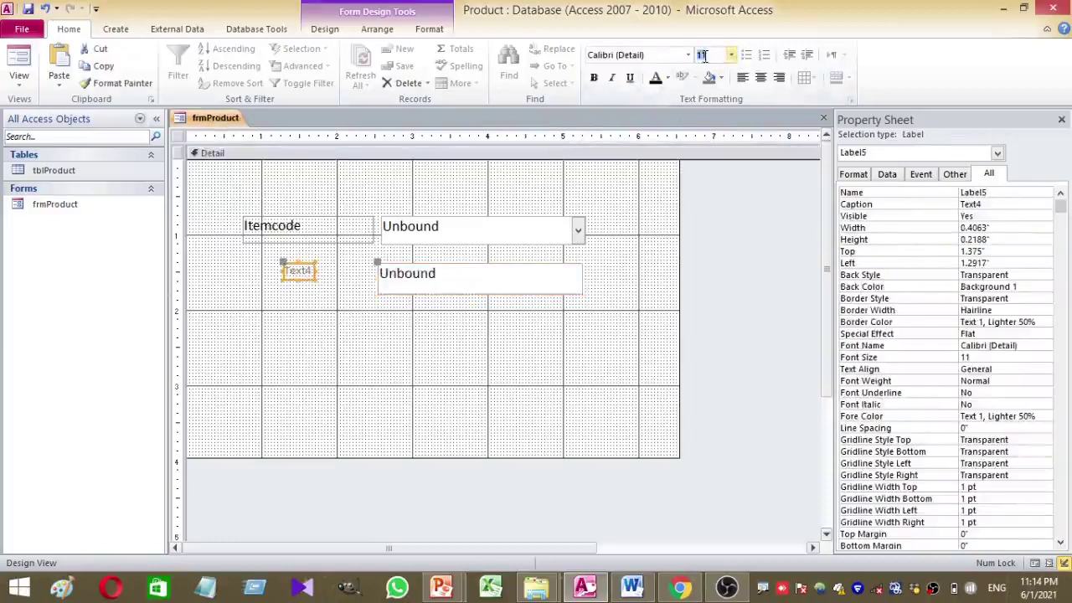
pyautogui.click(574, 347)
pyautogui.click(295, 265)
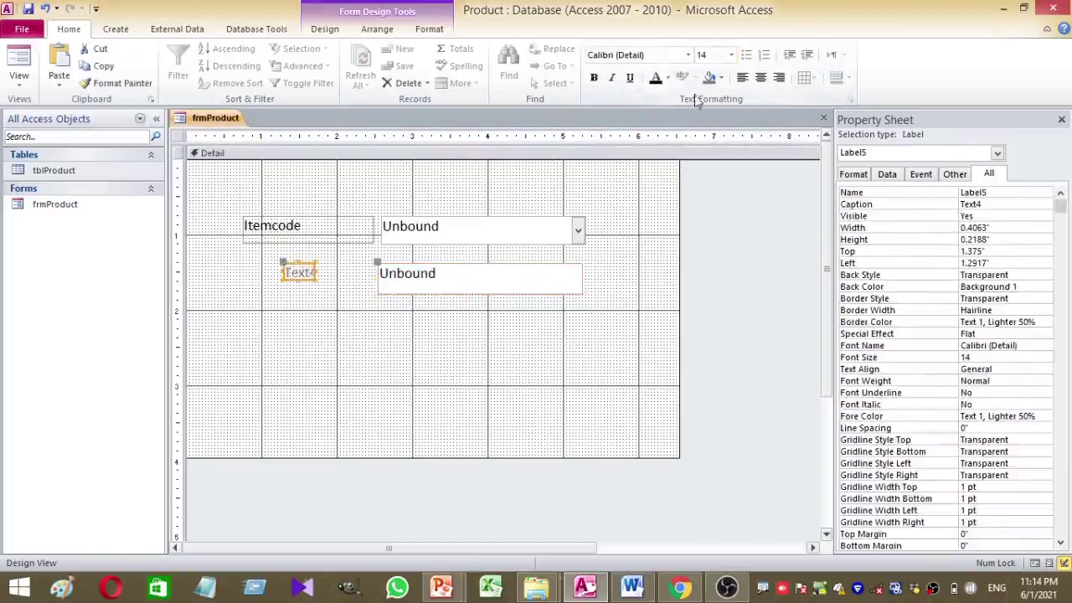
pyautogui.click(655, 77)
pyautogui.moveTo(576, 303)
pyautogui.mouseDown()
pyautogui.moveTo(536, 289)
pyautogui.moveTo(280, 270)
pyautogui.mouseUp()
pyautogui.hotkey('ctrl', 'v')
pyautogui.click(455, 372)
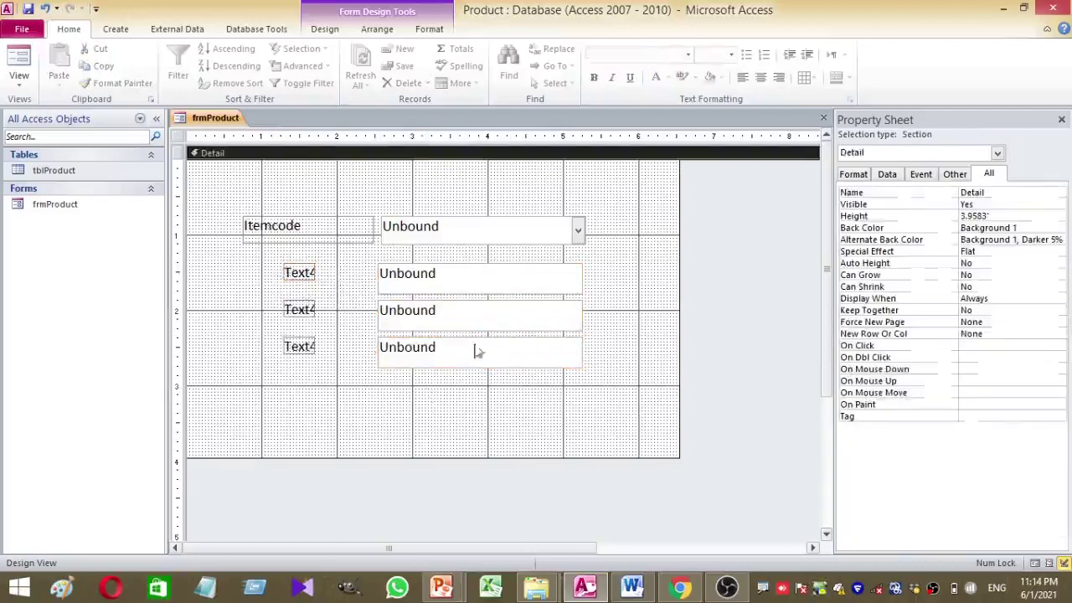
# - Set the form's Record Source to tblProduct in the Property Sheet
pyautogui.click(447, 273)
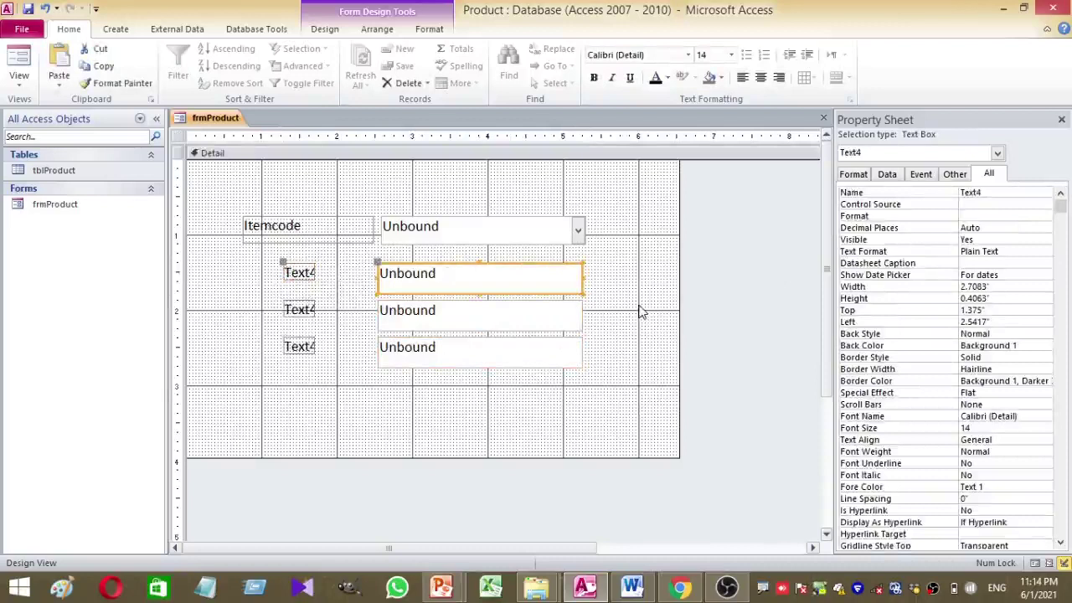
pyautogui.click(540, 399)
pyautogui.moveTo(591, 375); pyautogui.dragTo(506, 263)
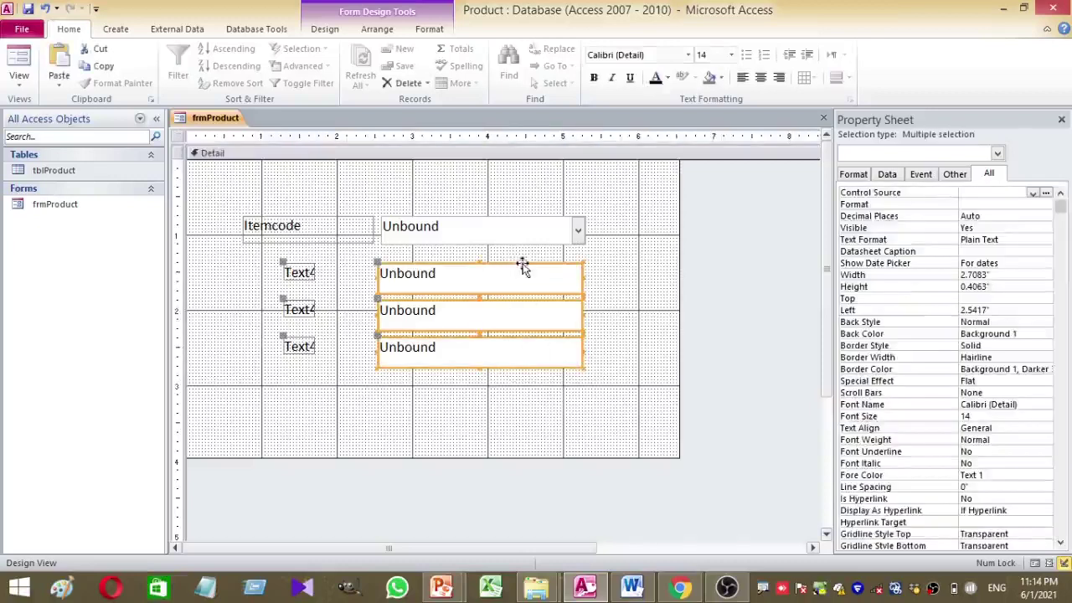
pyautogui.click(626, 299)
pyautogui.click(577, 280)
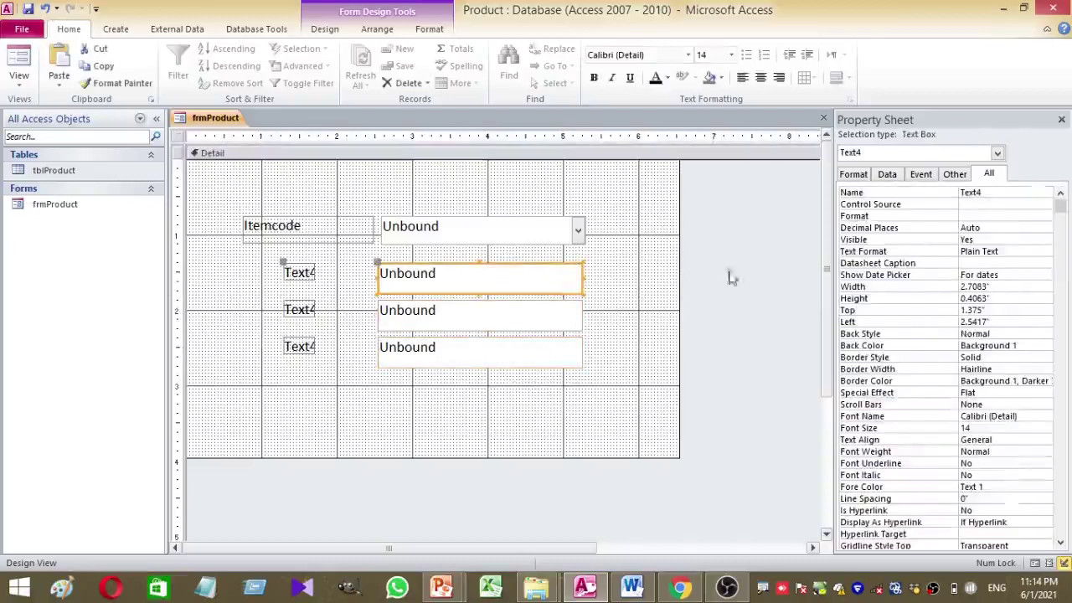
pyautogui.click(988, 204)
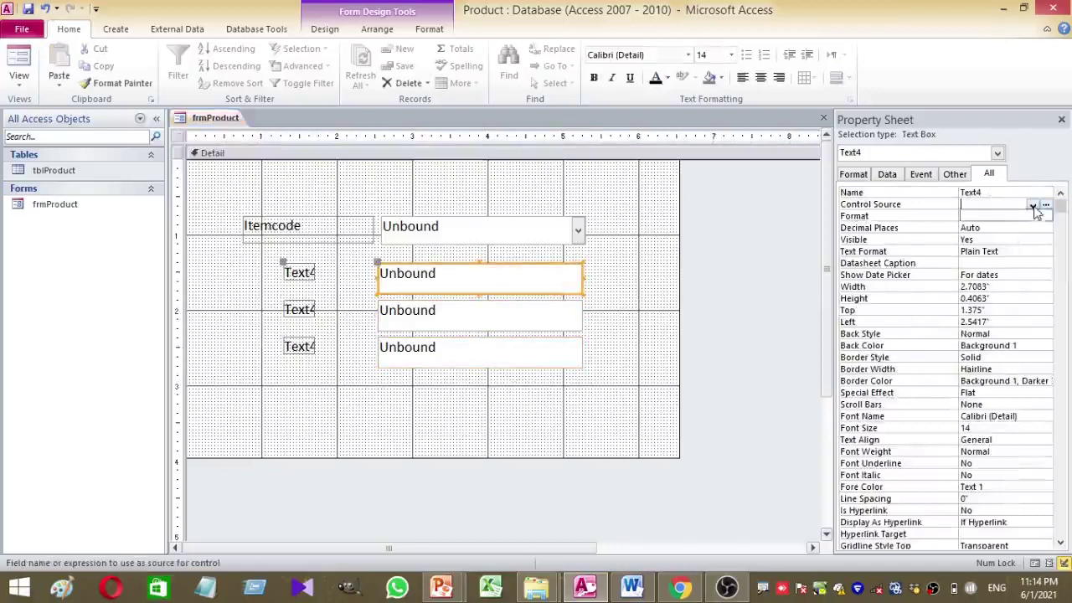
pyautogui.click(252, 188)
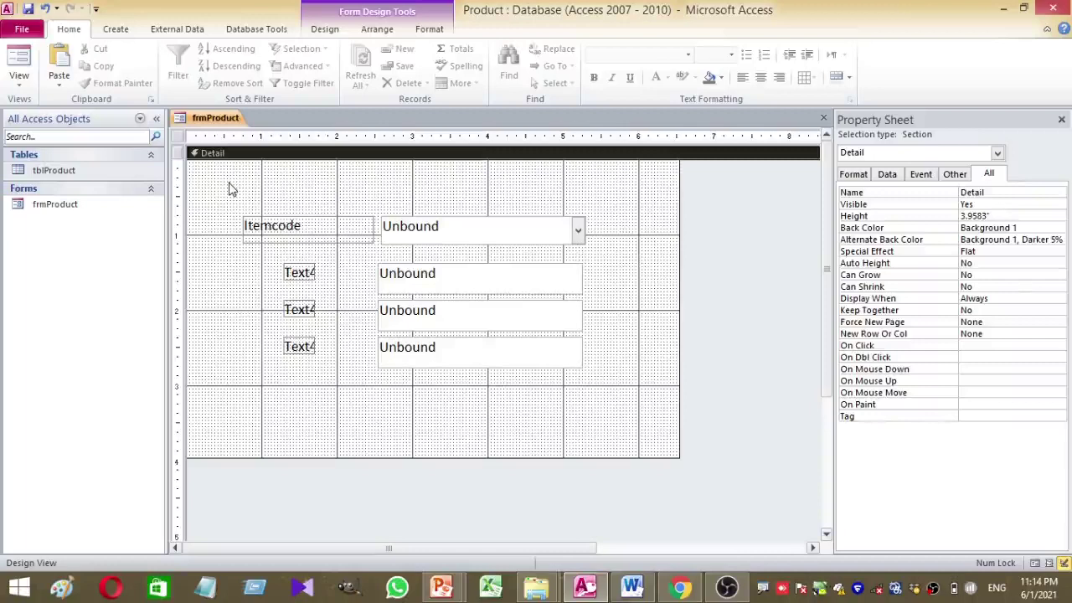
pyautogui.click(179, 136)
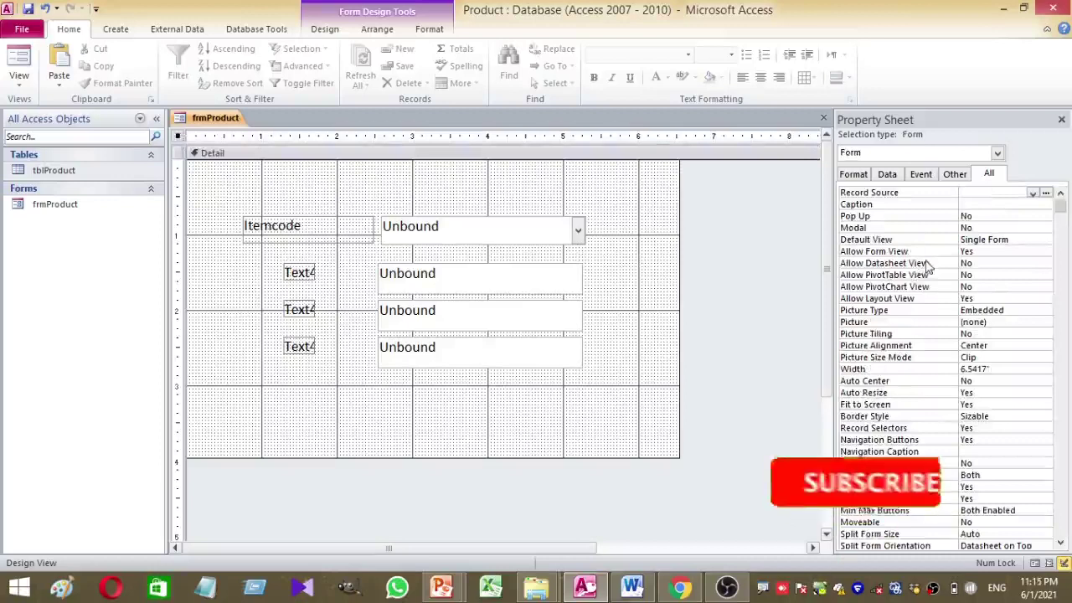
pyautogui.click(1032, 193)
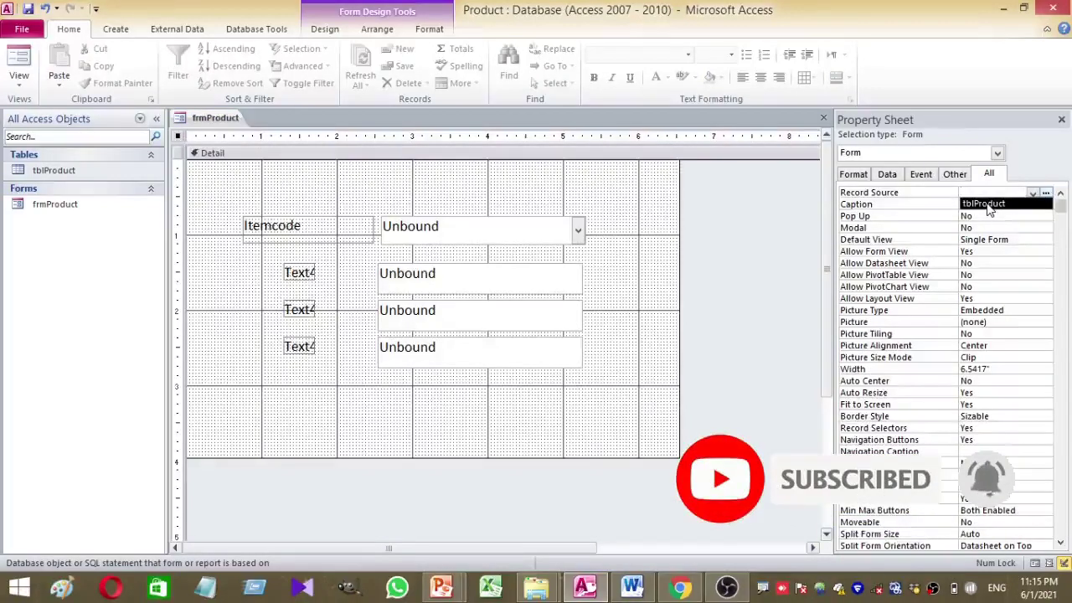
pyautogui.click(988, 205)
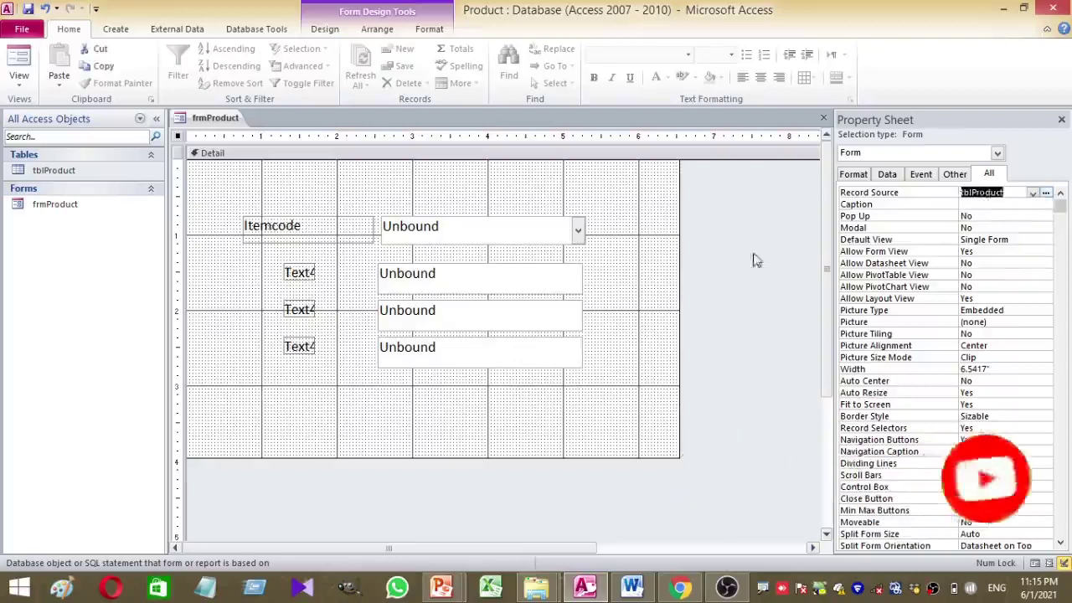
# - Bind the three text boxes' Control Source to itemname, unitprice and availableqty
pyautogui.click(253, 199)
pyautogui.click(435, 279)
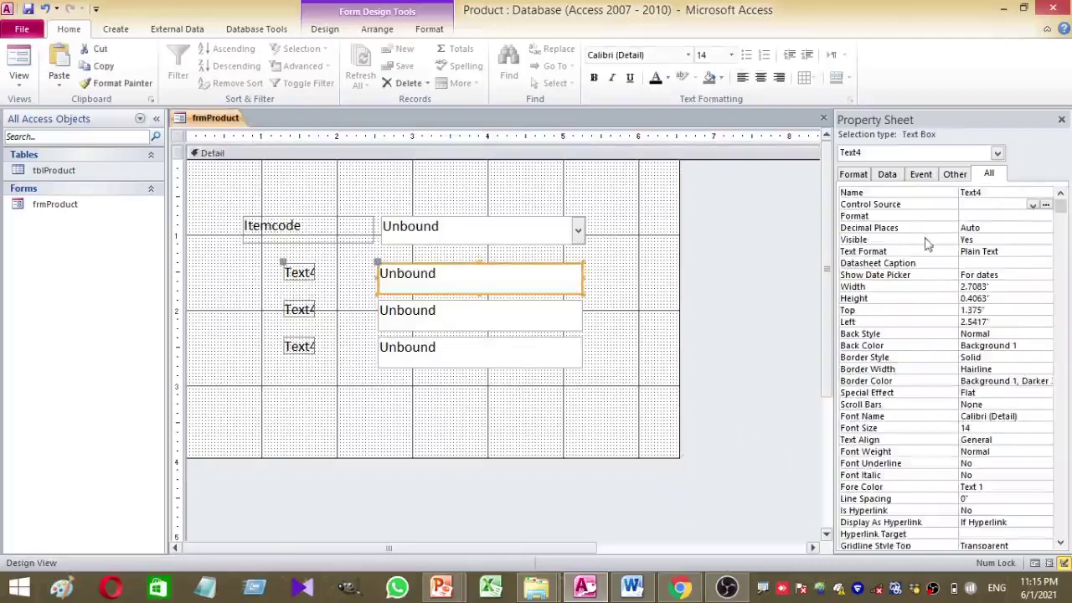
pyautogui.click(1033, 205)
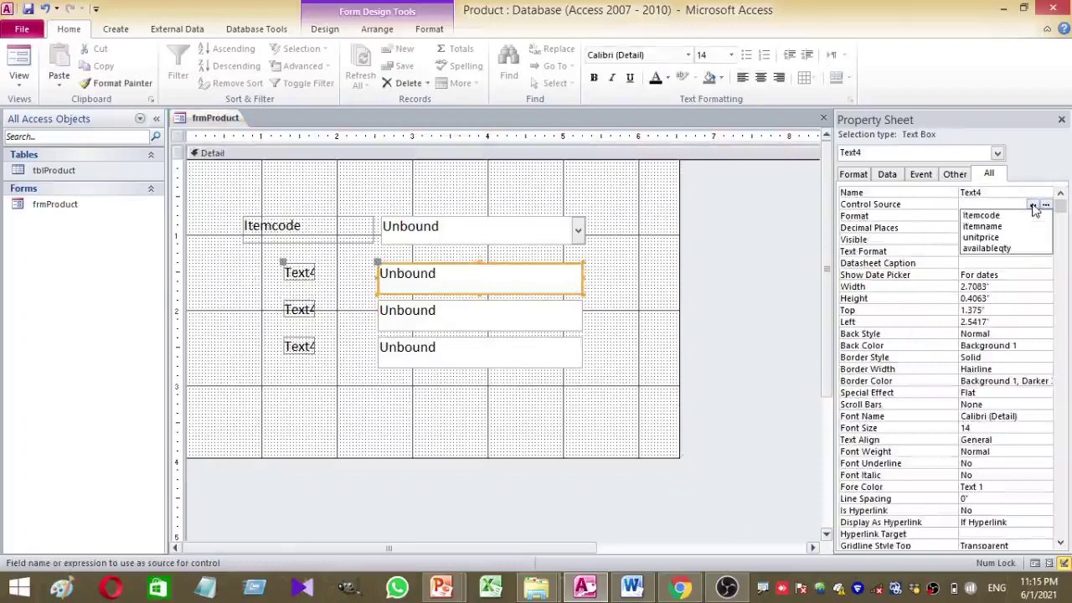
pyautogui.click(981, 226)
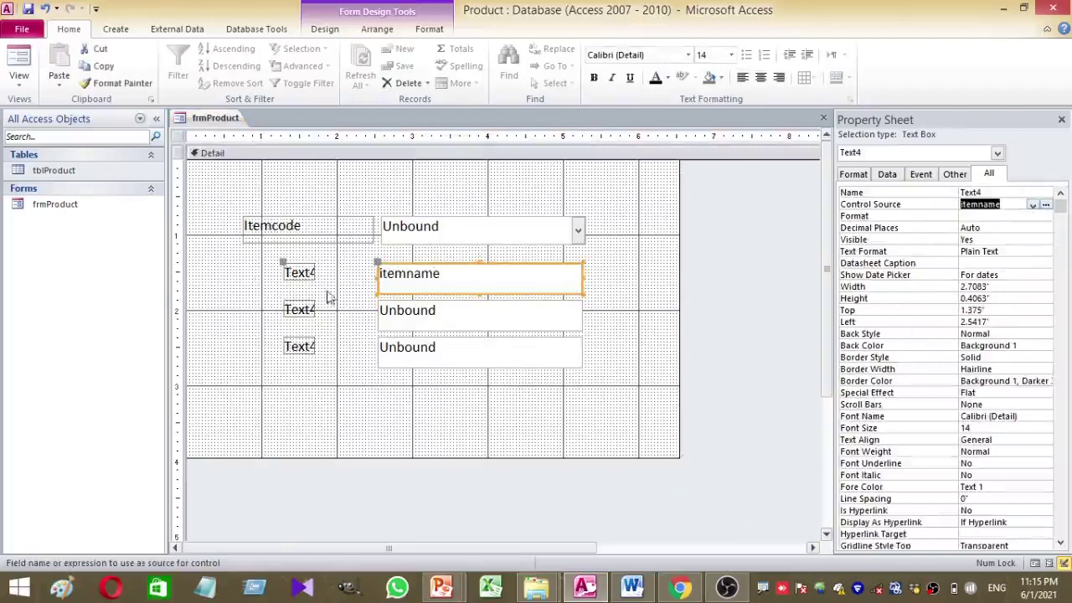
pyautogui.click(461, 313)
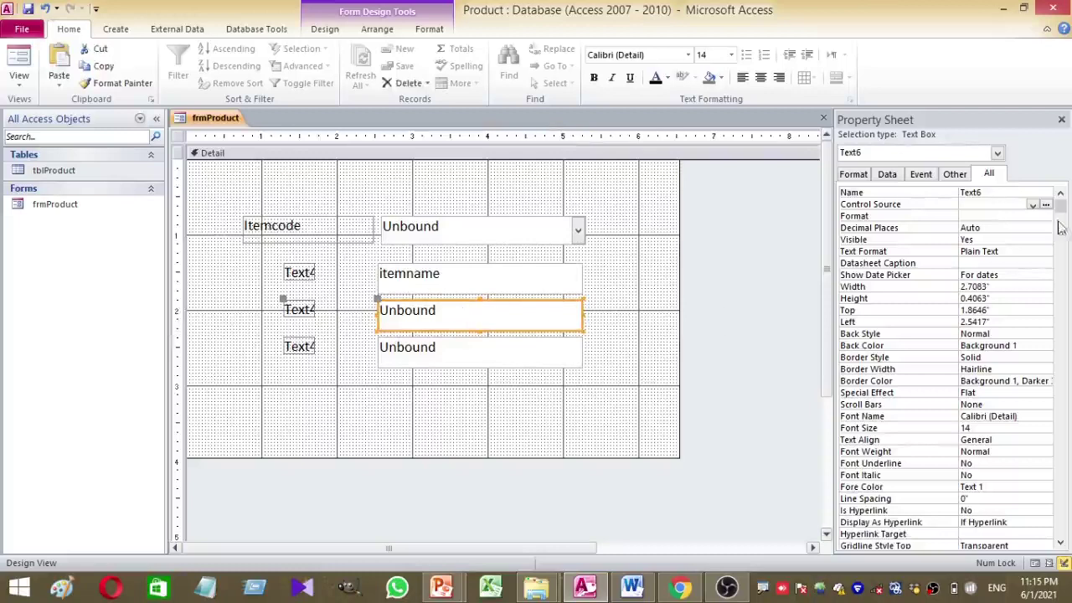
pyautogui.click(1033, 206)
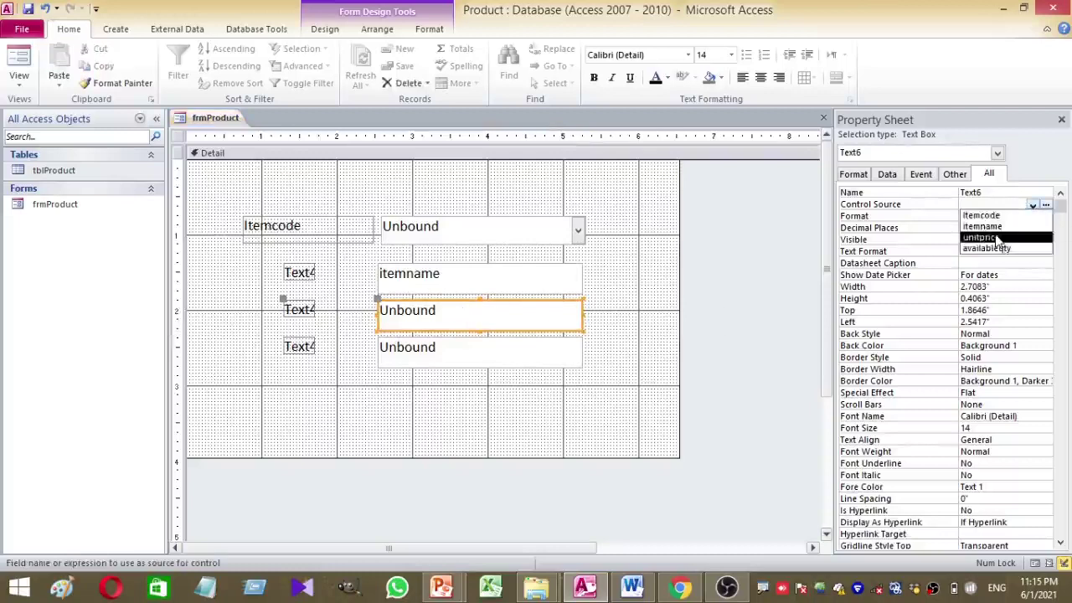
pyautogui.click(982, 238)
pyautogui.click(576, 336)
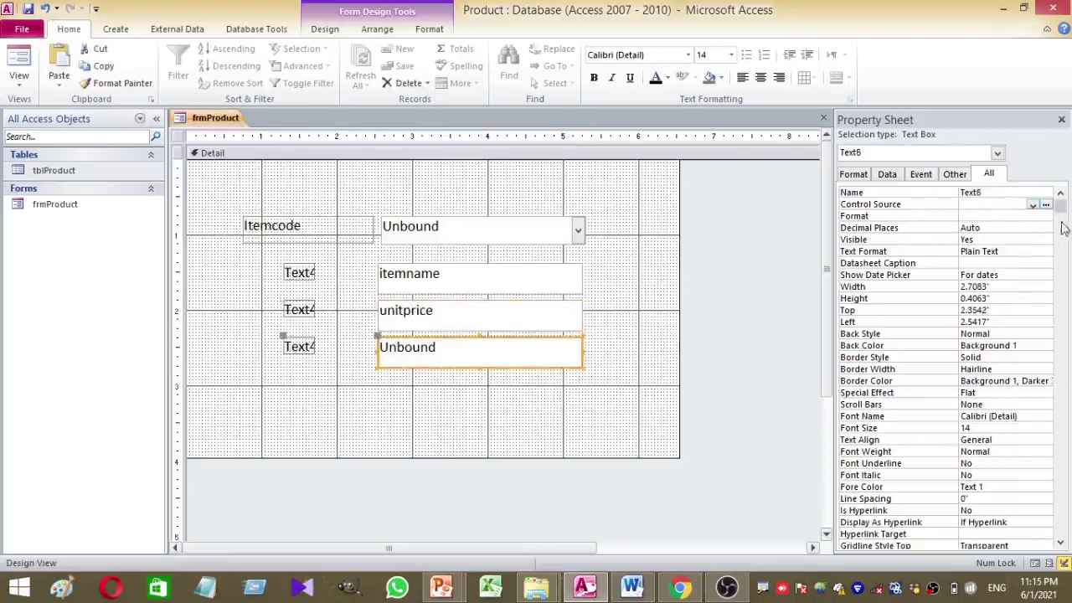
pyautogui.click(1032, 205)
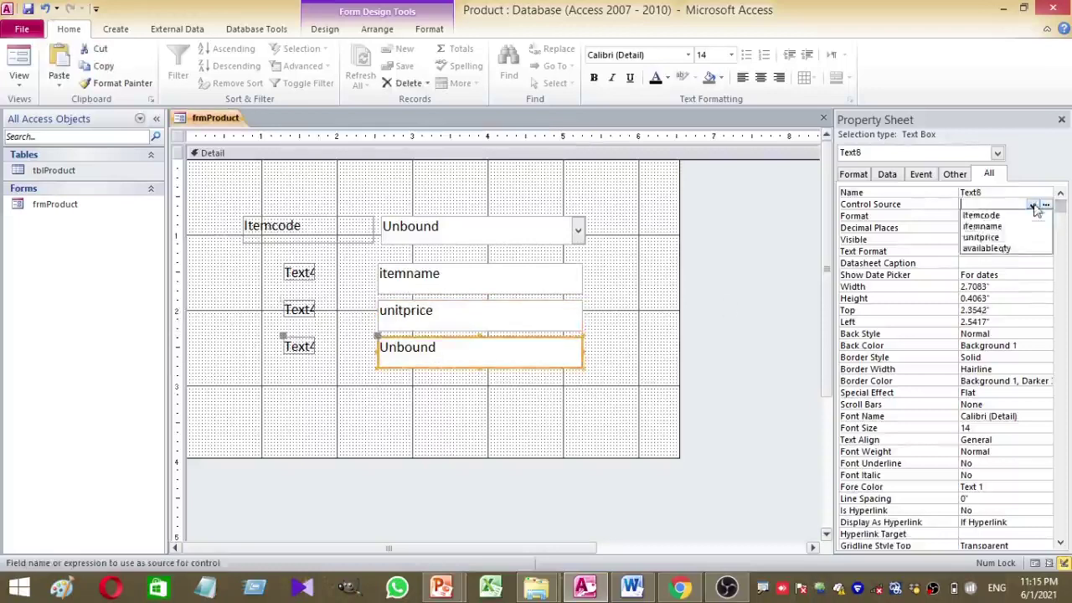
pyautogui.click(1009, 249)
pyautogui.click(463, 402)
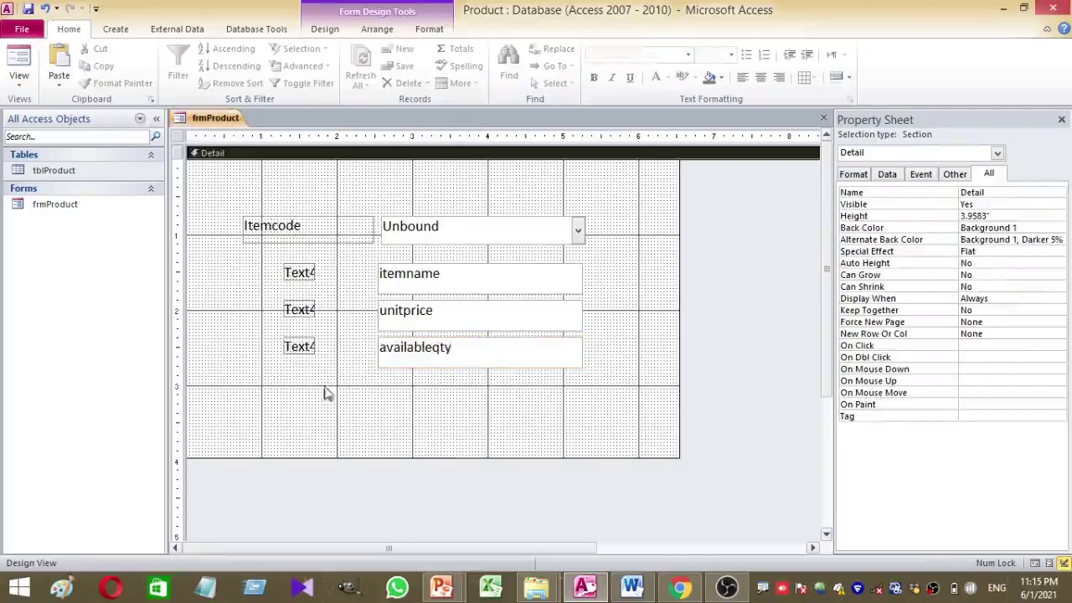
# - Change the Text4 label captions to Item Name, Item Price and Quantity, then view the form
pyautogui.click(300, 272)
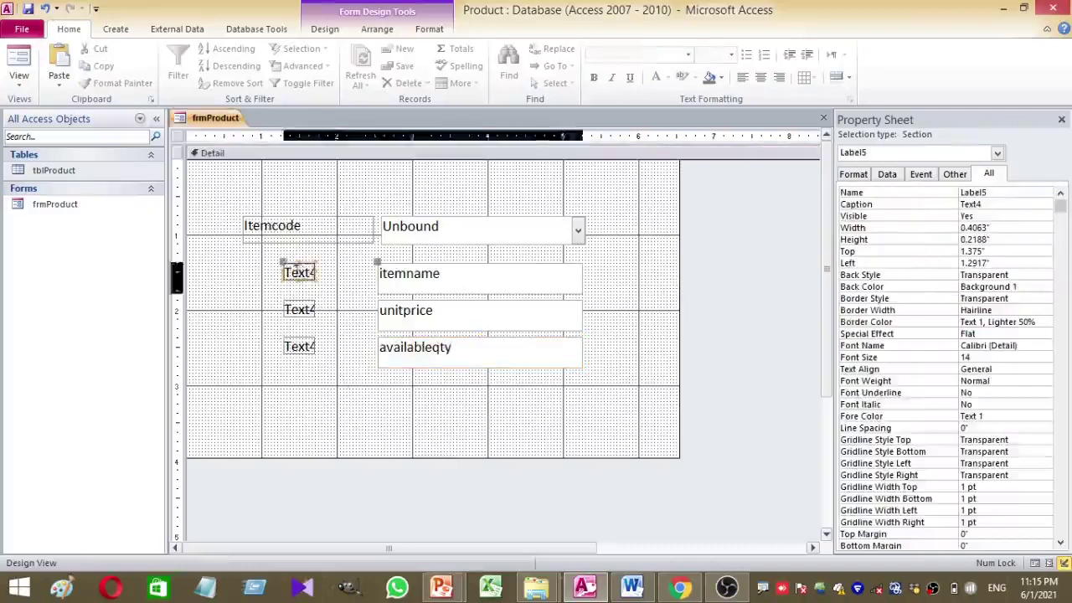
pyautogui.moveTo(287, 272); pyautogui.dragTo(331, 272)
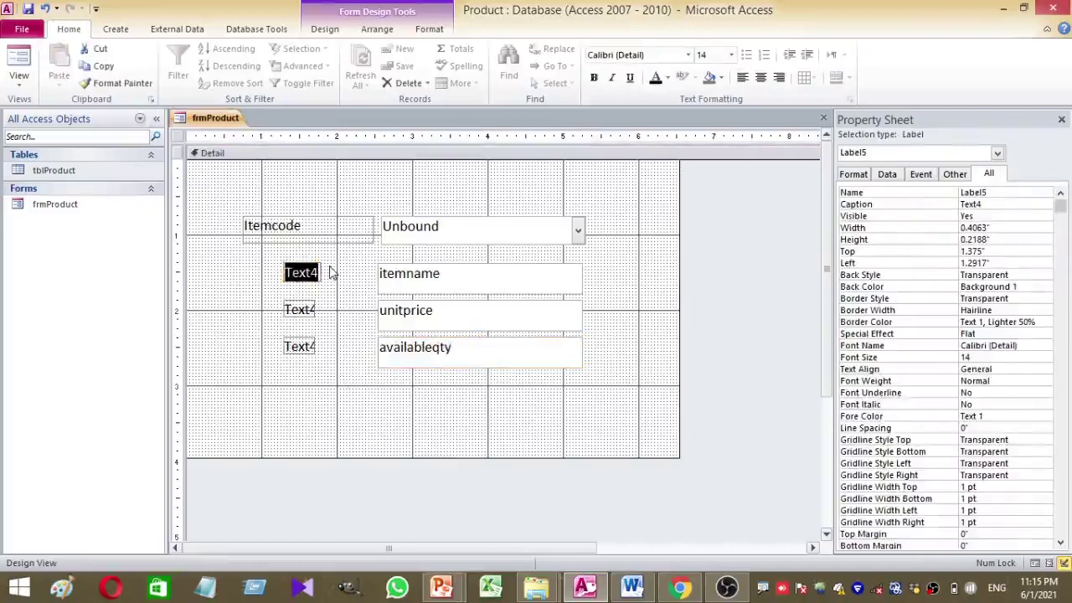
pyautogui.write('Item Namr')
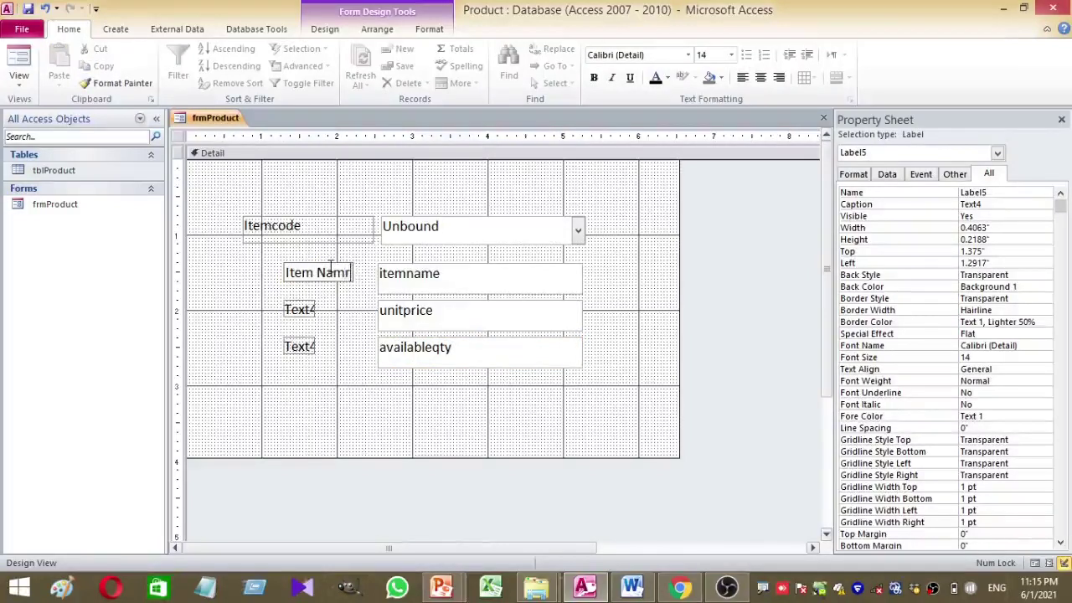
pyautogui.click(312, 310)
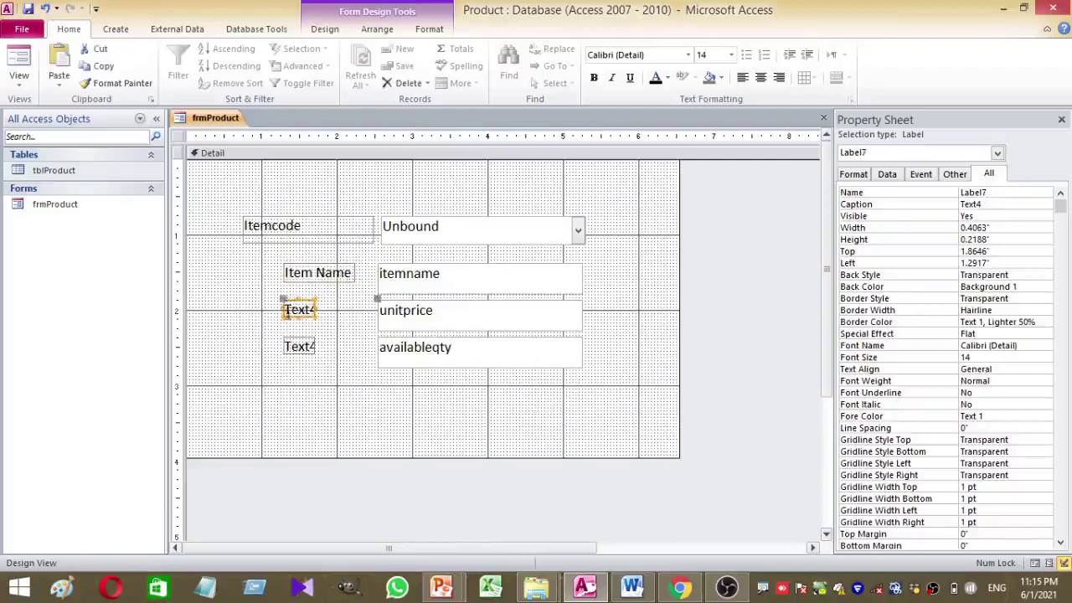
pyautogui.moveTo(317, 310); pyautogui.dragTo(289, 310)
pyautogui.press('BackSpace')
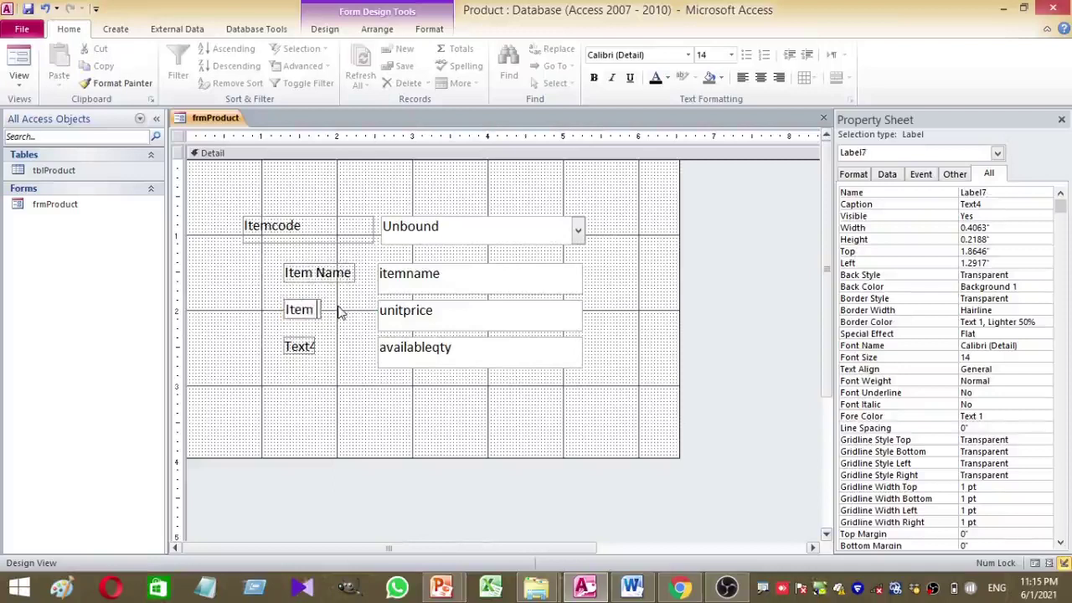
pyautogui.write('Item Price')
pyautogui.click(309, 349)
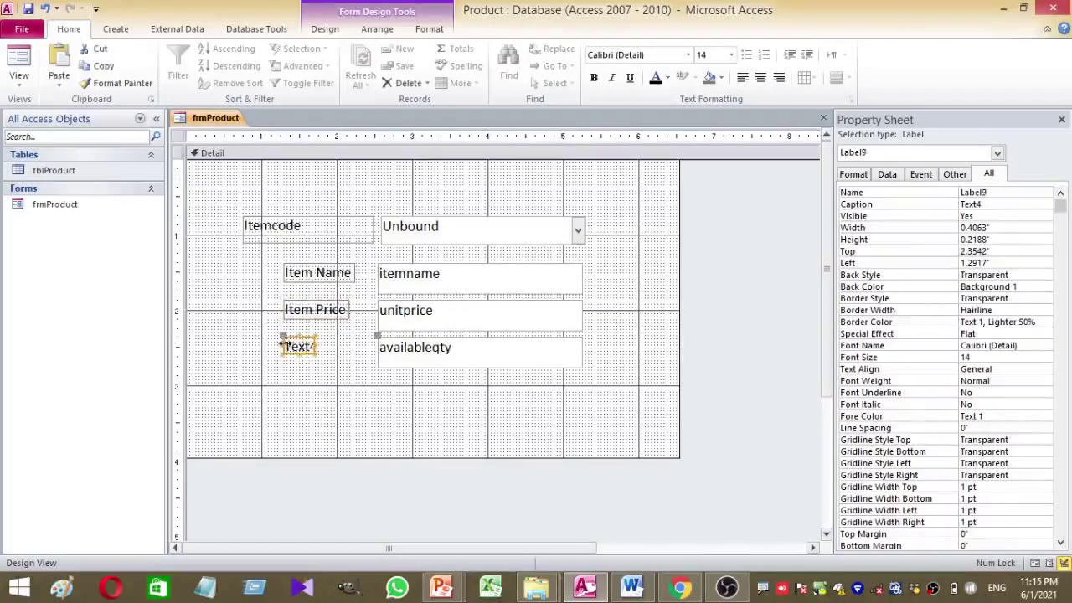
pyautogui.doubleClick(287, 346)
pyautogui.write('Qua')
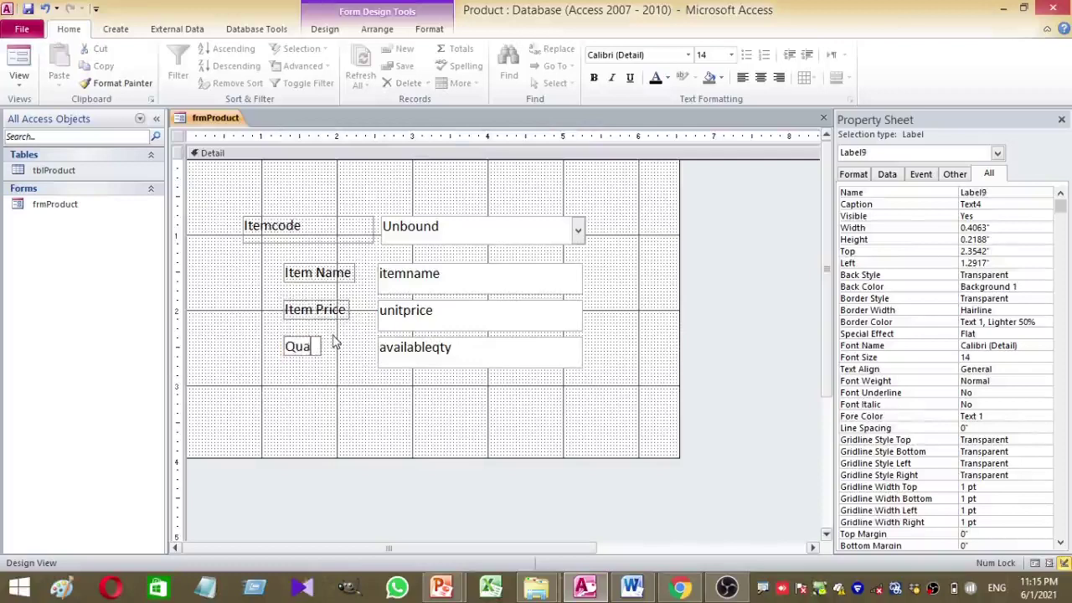
pyautogui.write('ntity')
pyautogui.click(323, 373)
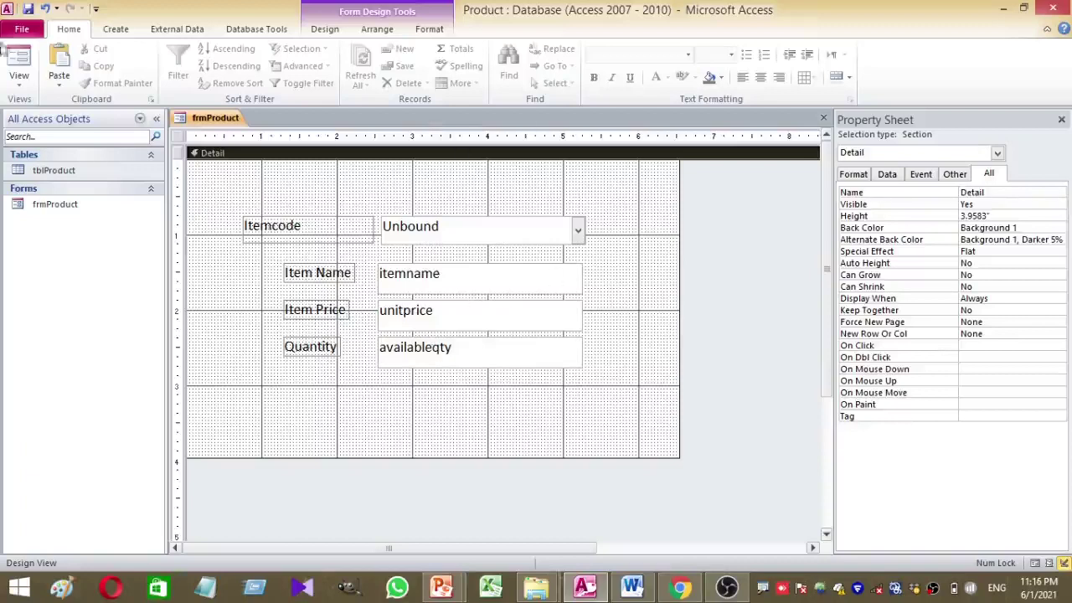
pyautogui.click(18, 61)
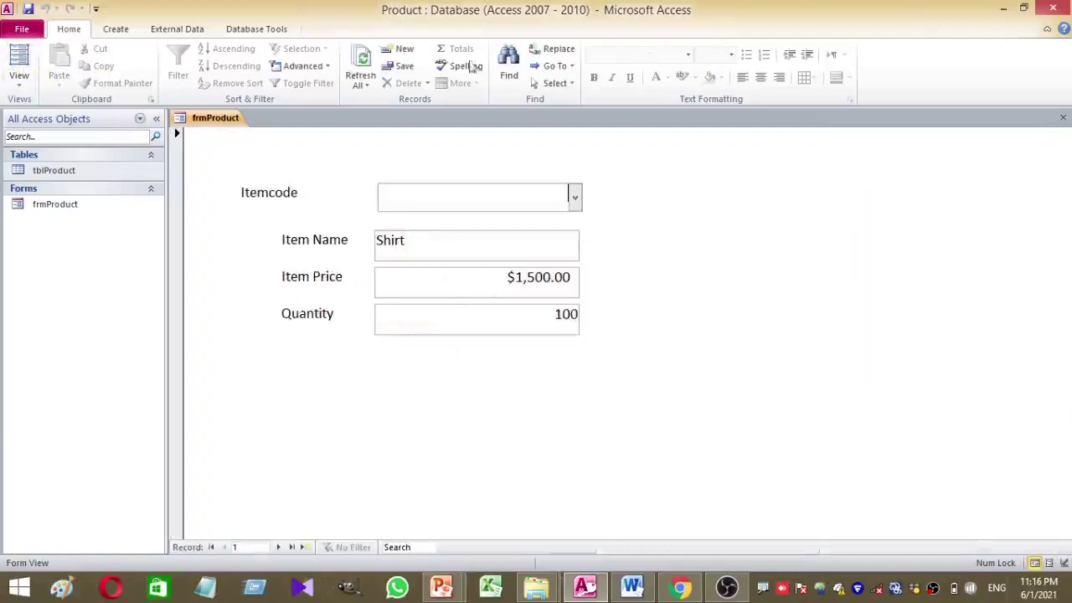
# - In Layout View, right-align the Item Name text box value
pyautogui.click(18, 60)
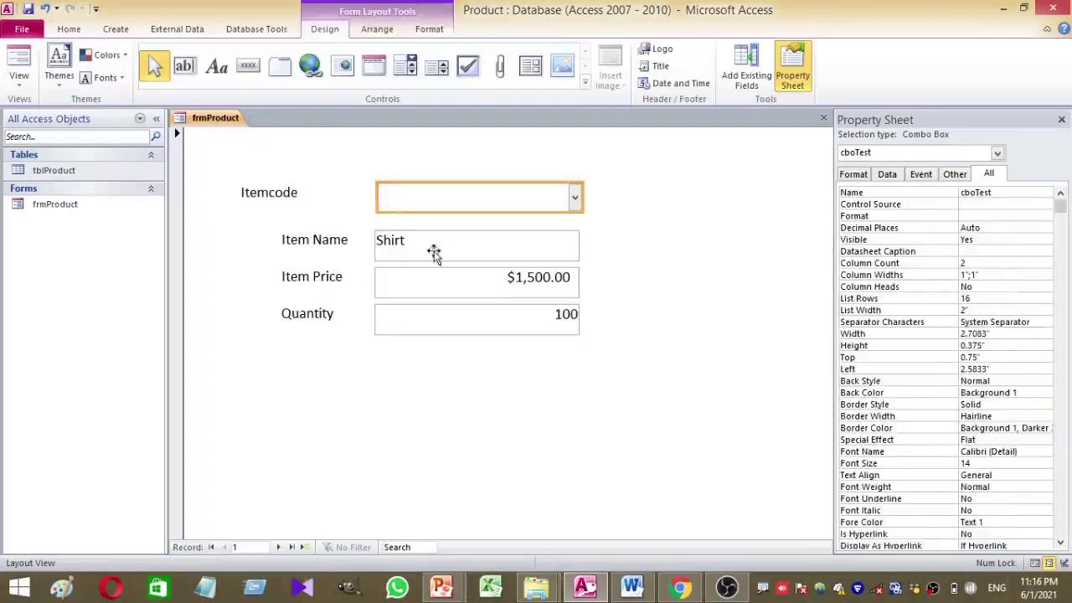
pyautogui.click(434, 253)
pyautogui.click(69, 29)
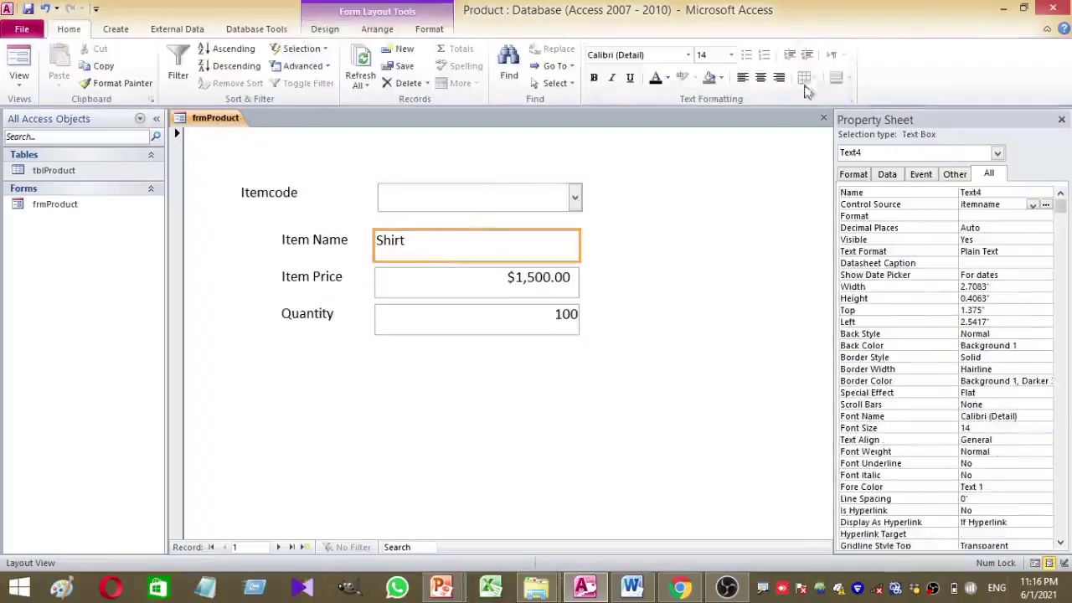
pyautogui.click(779, 77)
pyautogui.click(556, 289)
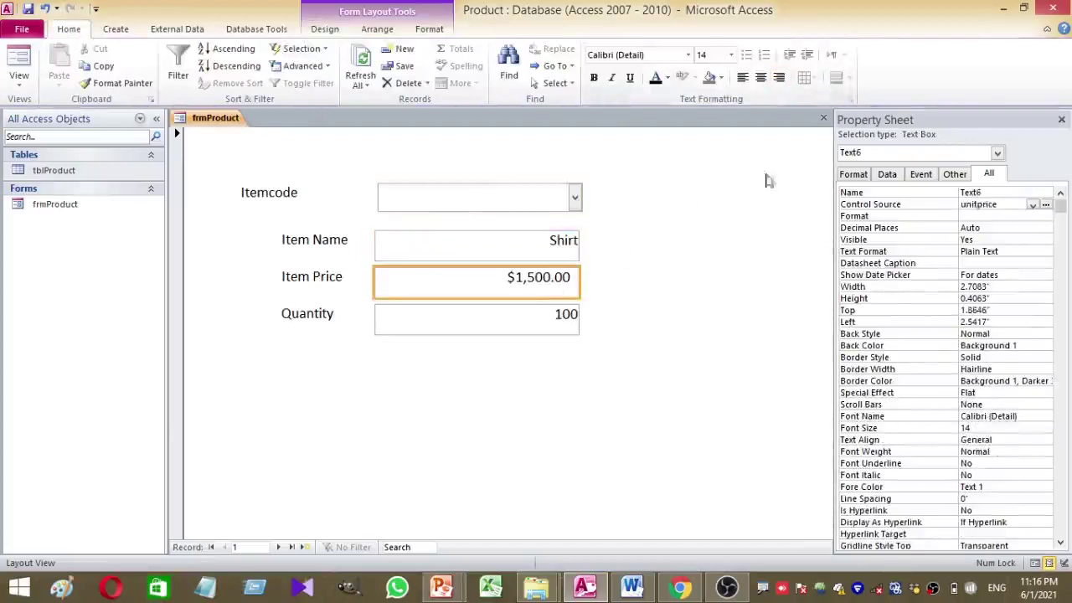
pyautogui.click(649, 308)
pyautogui.click(574, 275)
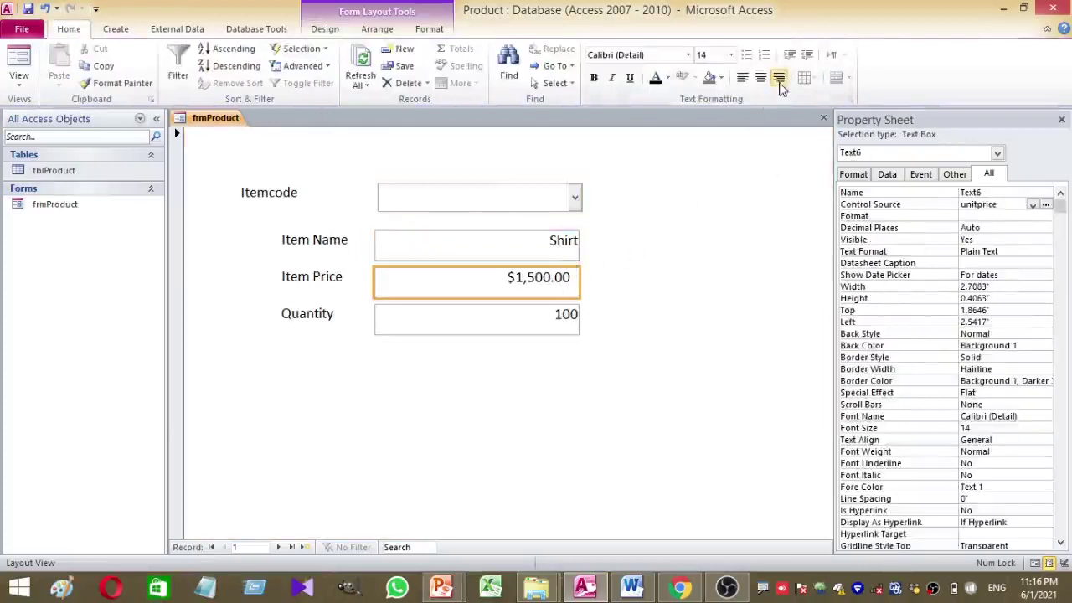
pyautogui.click(557, 317)
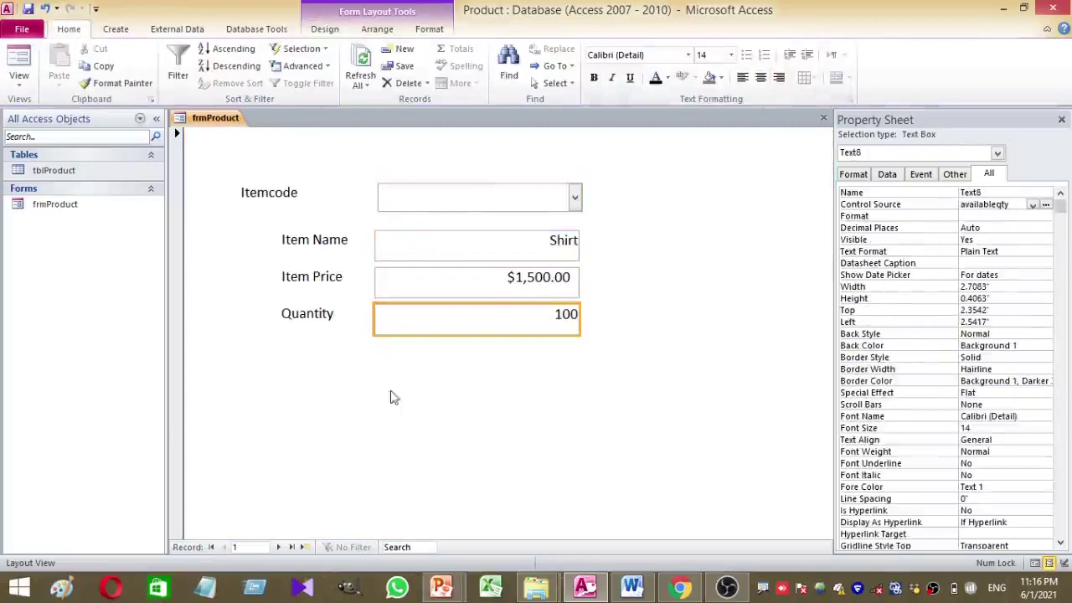
pyautogui.rightClick(412, 431)
# - Narrow the Itemcode label so it no longer overlaps the combo box
pyautogui.click(311, 192)
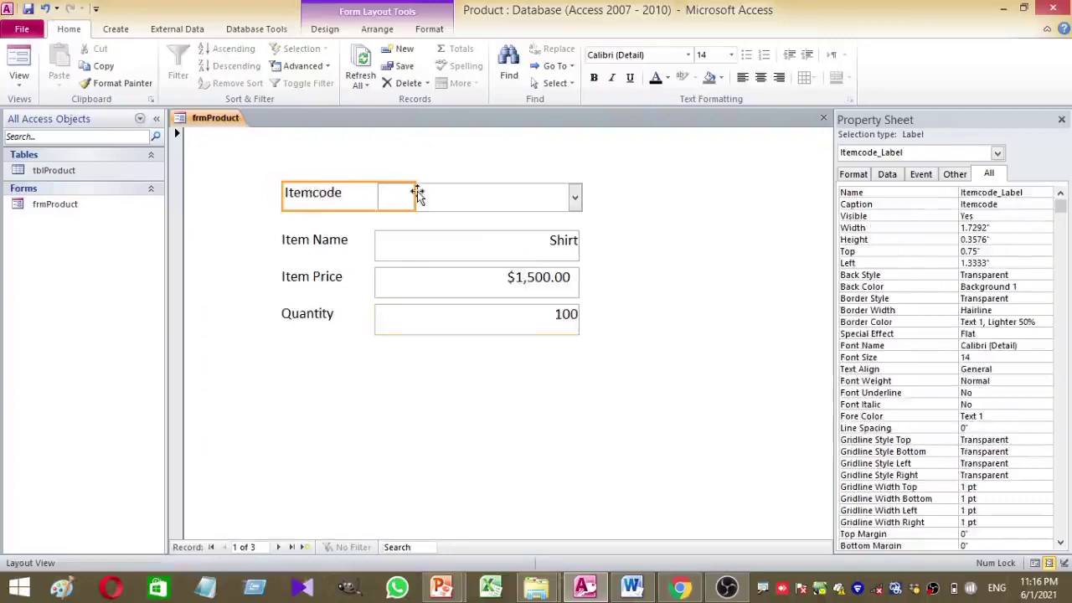
pyautogui.moveTo(416, 194); pyautogui.dragTo(376, 196)
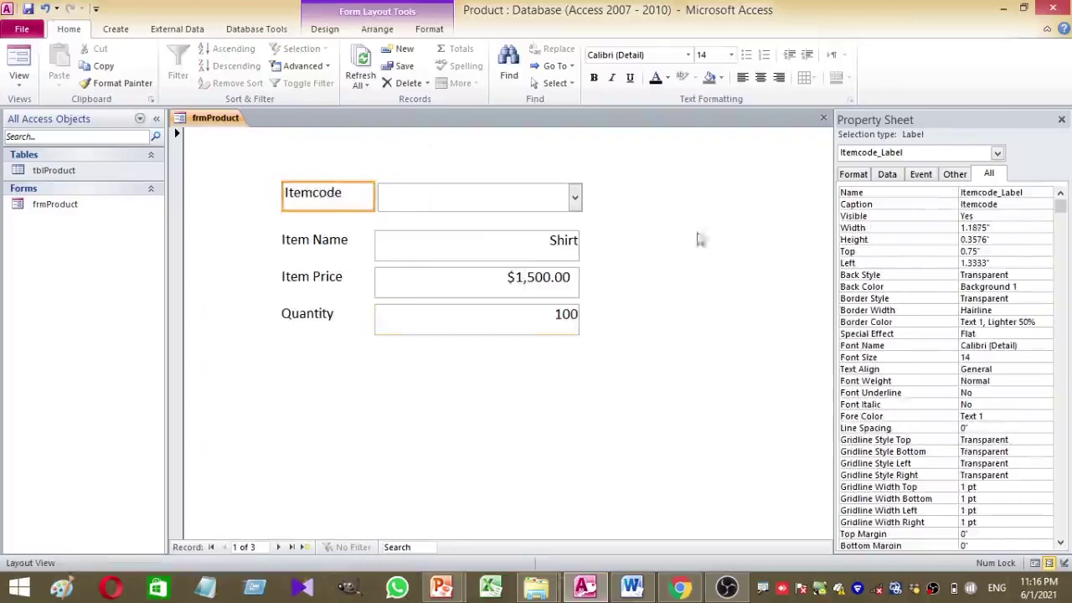
pyautogui.click(745, 237)
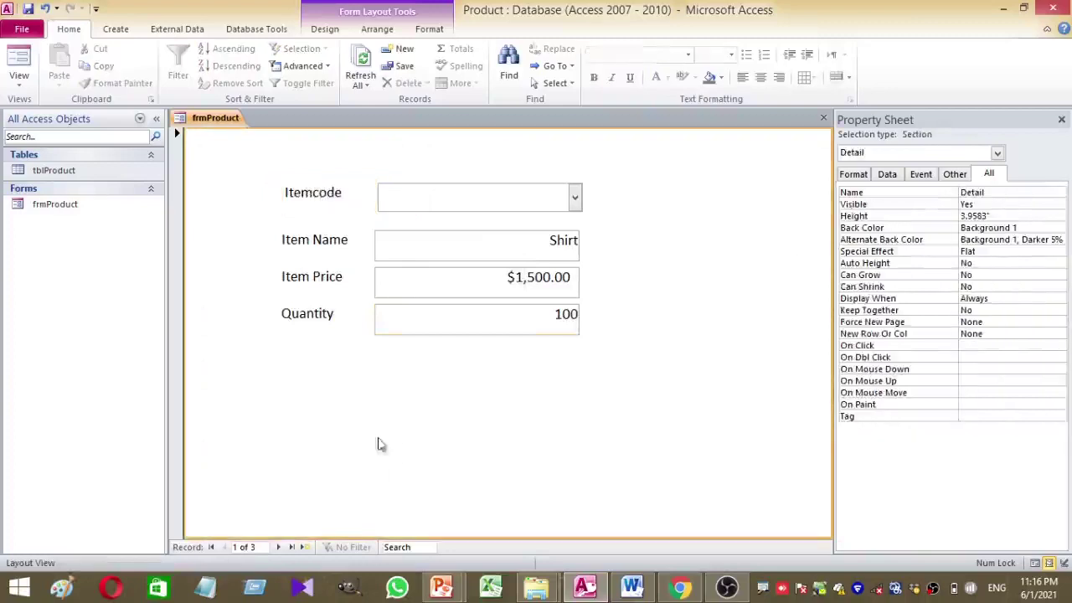
pyautogui.click(536, 192)
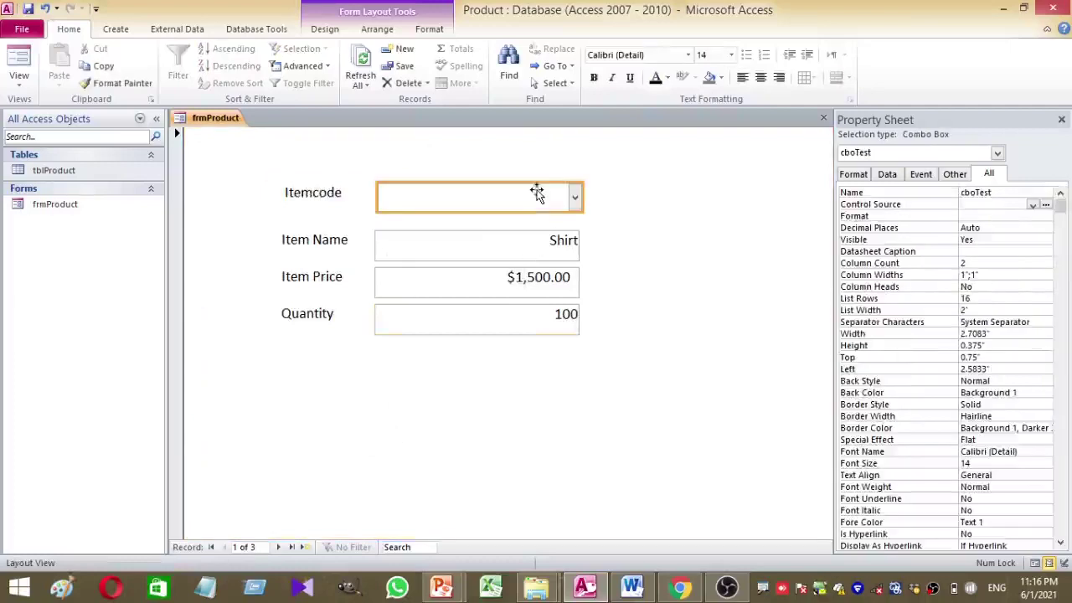
pyautogui.rightClick(679, 260)
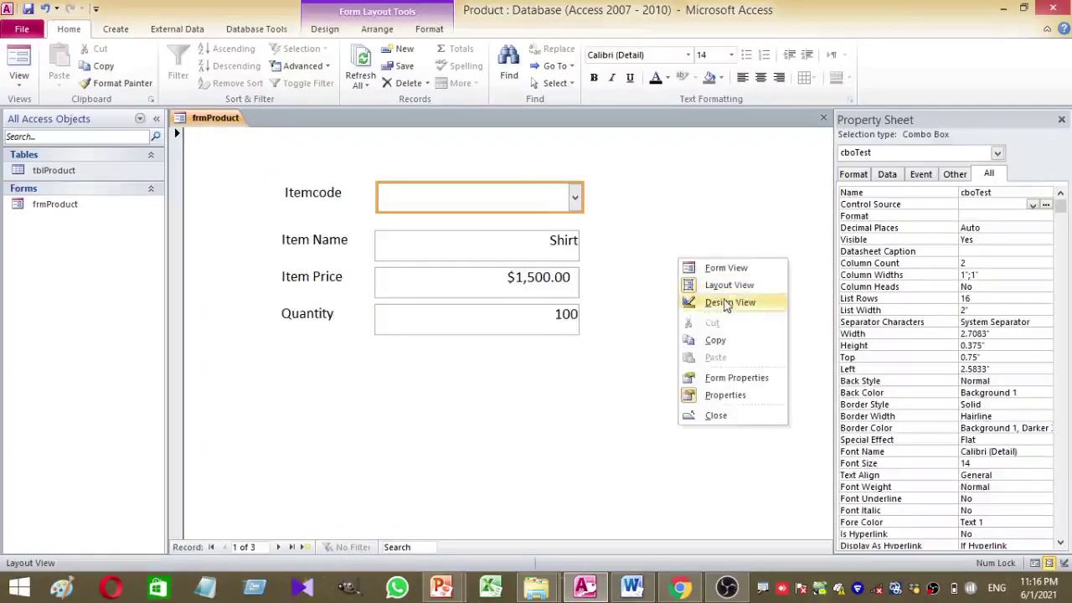
# - Switch frmProduct to Design View and widen the form's design area
pyautogui.click(727, 303)
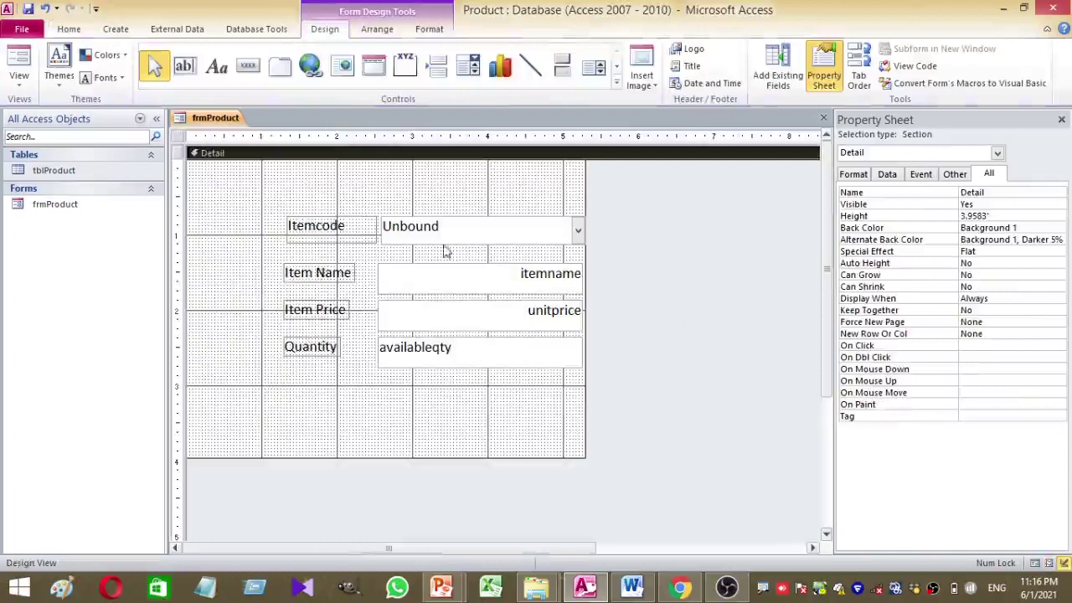
pyautogui.moveTo(583, 183); pyautogui.dragTo(711, 185)
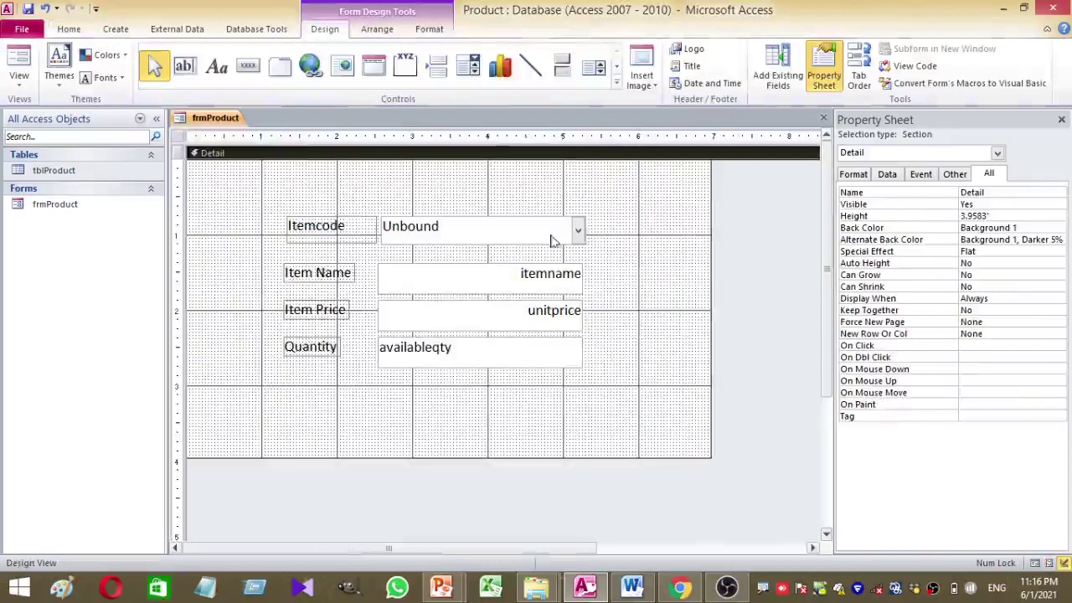
pyautogui.click(550, 235)
pyautogui.click(551, 235)
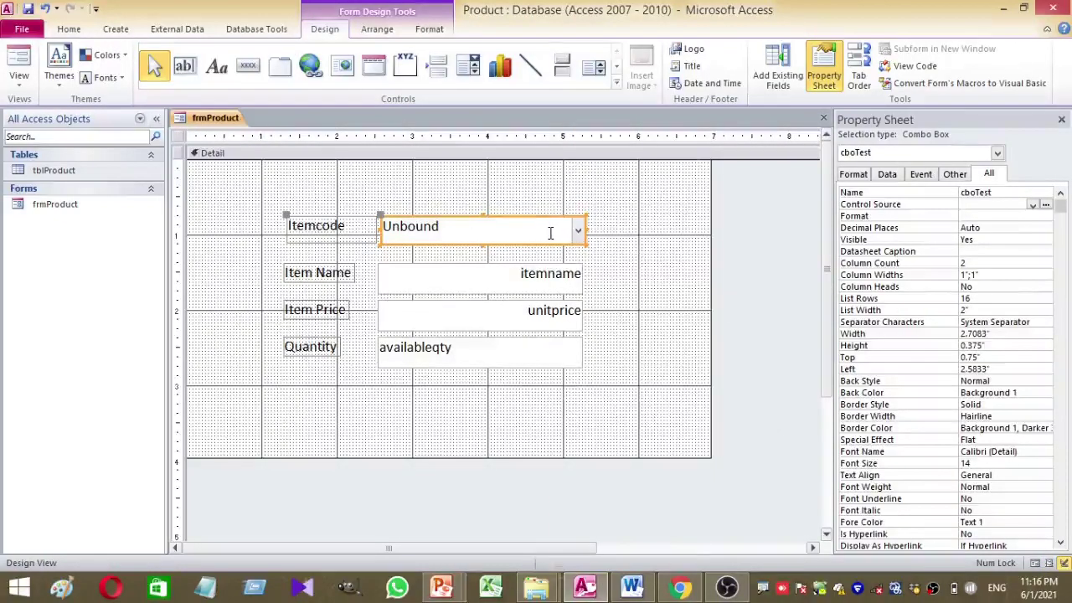
# - Build a Code Builder event for the Itemcode combo box, creating a cboTest_Click stub
pyautogui.rightClick(550, 233)
pyautogui.click(610, 80)
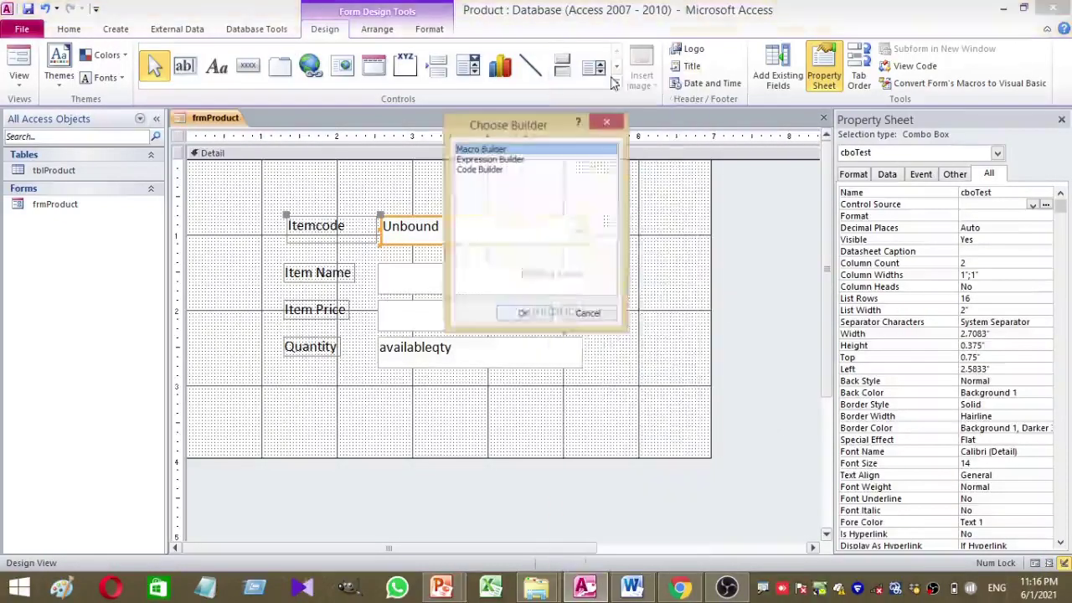
pyautogui.click(481, 170)
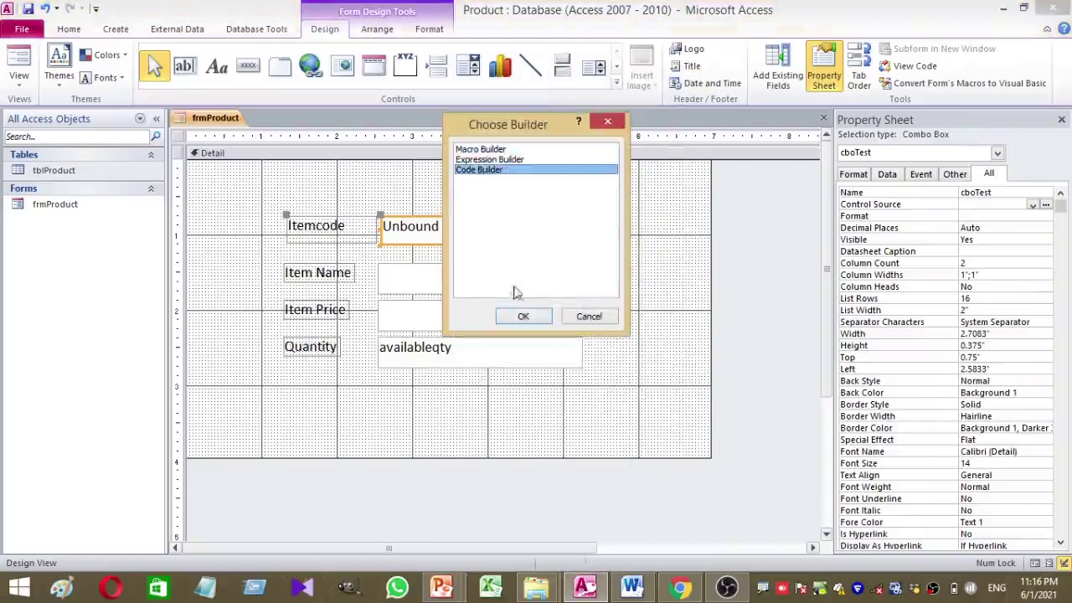
pyautogui.click(512, 316)
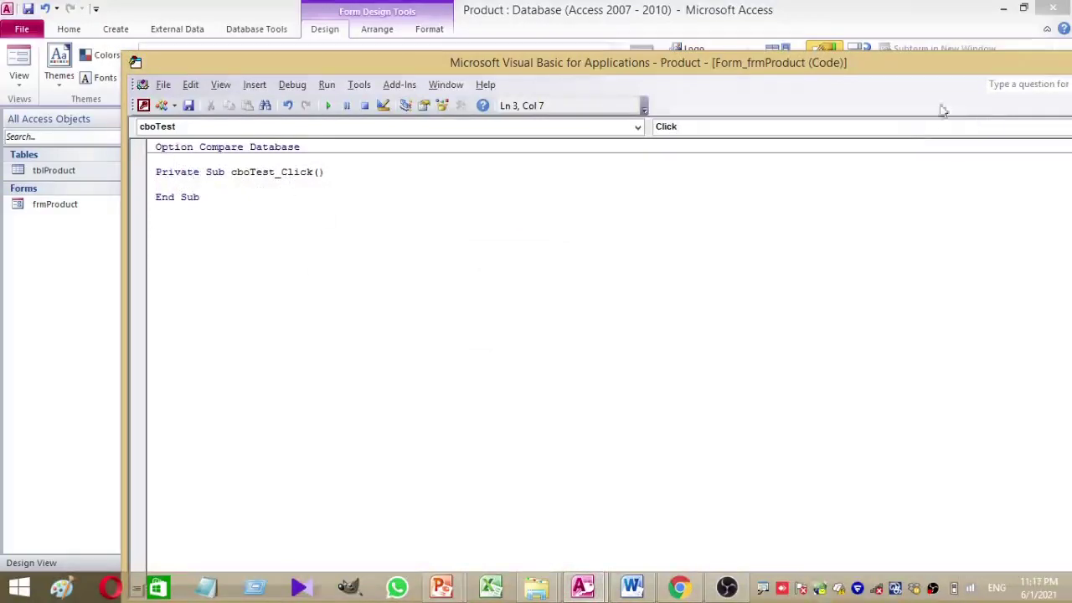
# - Add a cboTest_BeforeUpdate procedure beginning with Me.txt, then close the VBA editor
pyautogui.moveTo(921, 71); pyautogui.dragTo(822, 59)
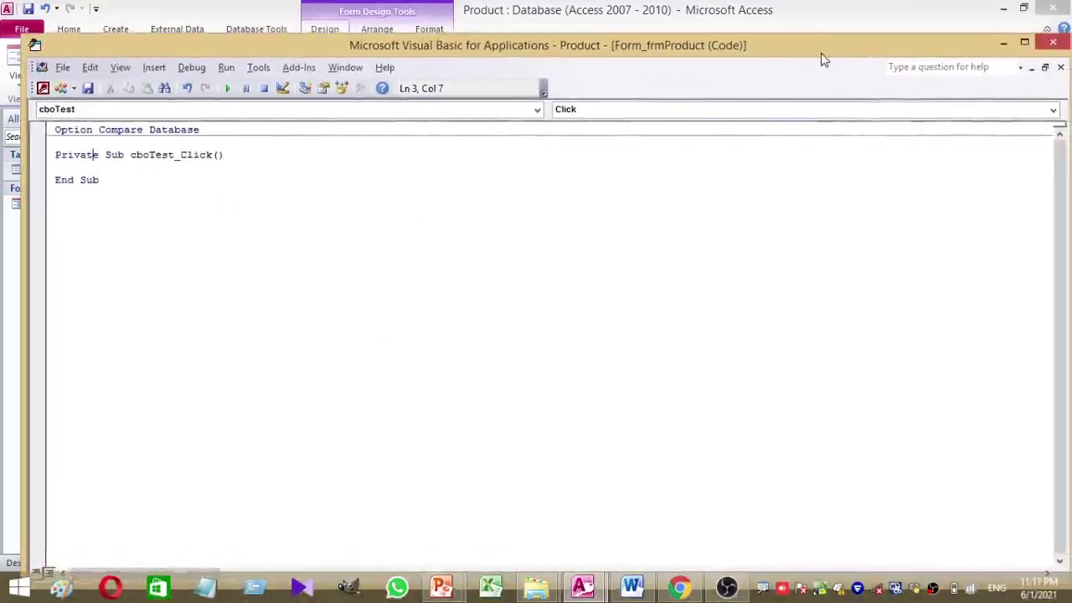
pyautogui.click(1053, 109)
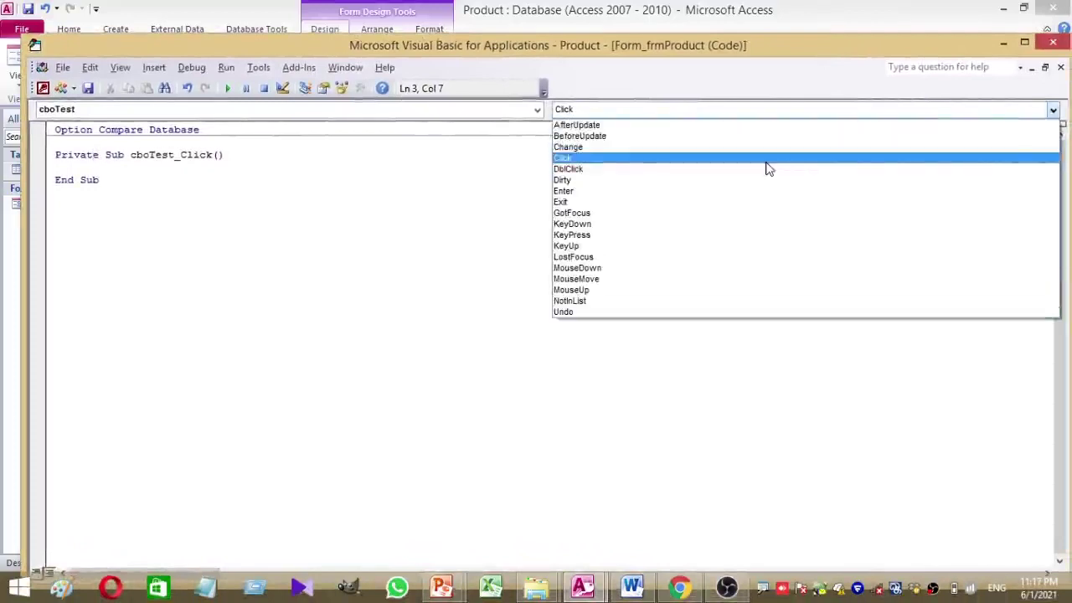
pyautogui.click(694, 137)
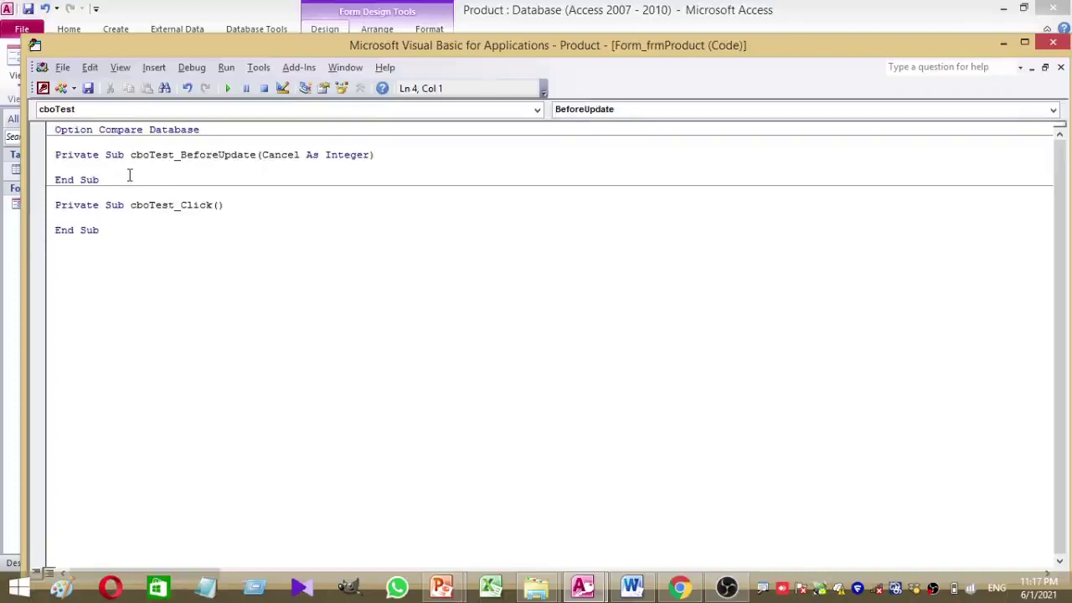
pyautogui.write('Me.txt')
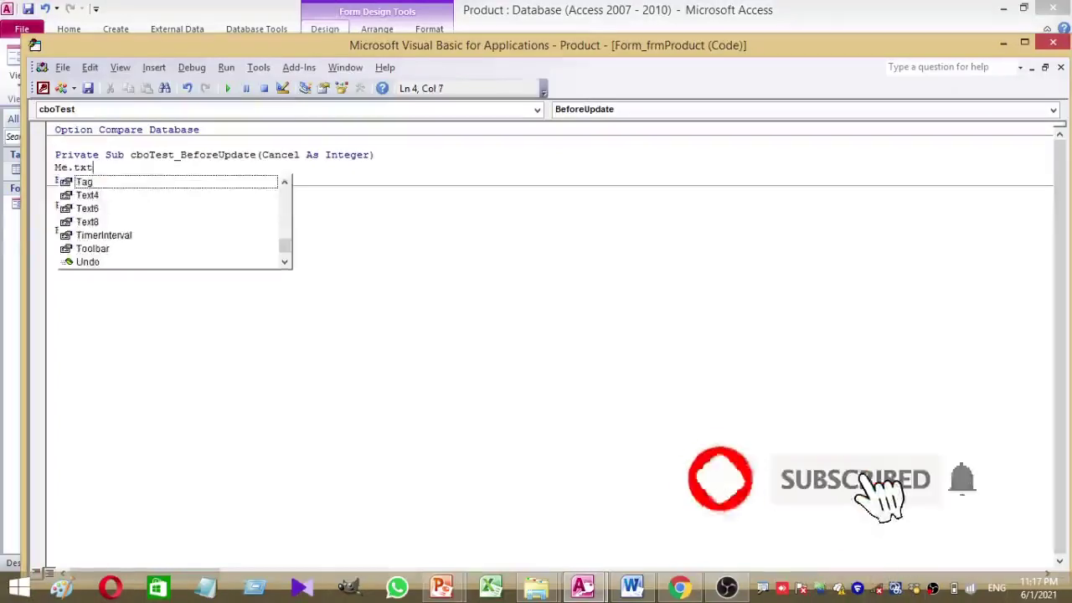
pyautogui.click(115, 168)
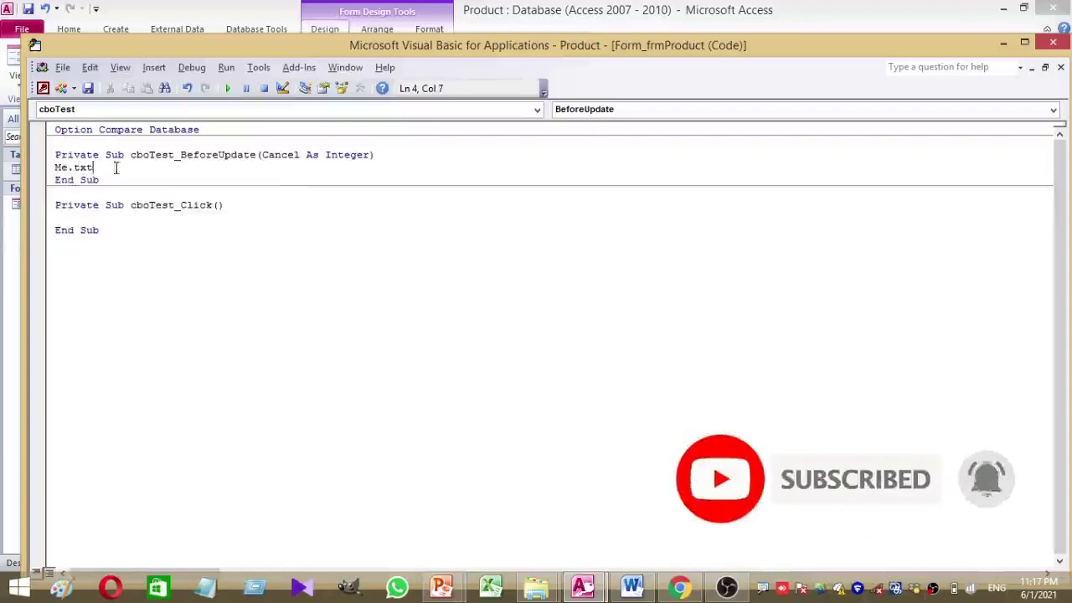
pyautogui.click(1052, 42)
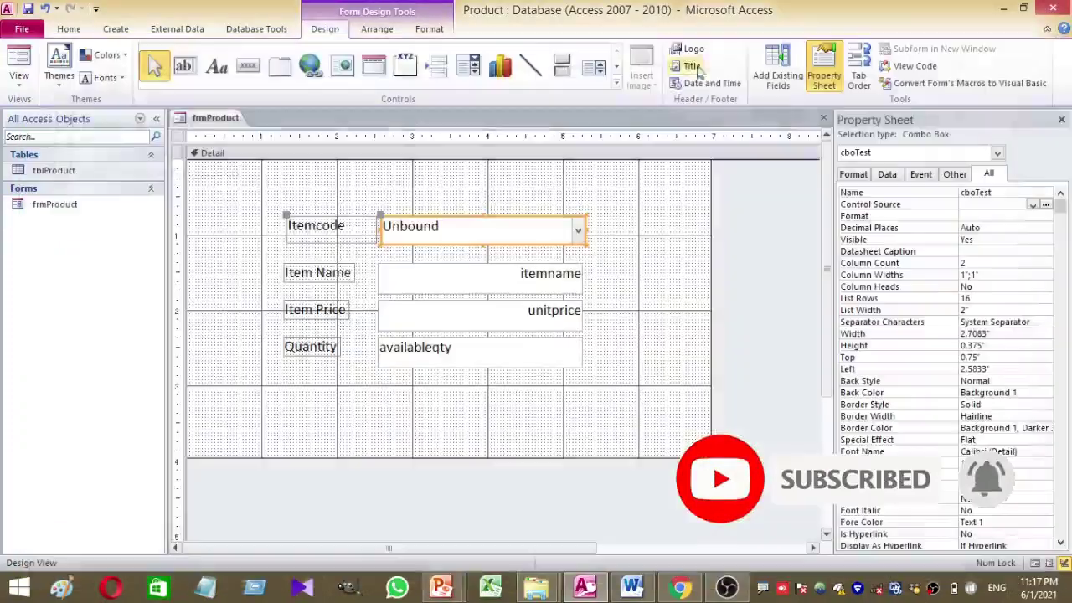
# - Change the text boxes' Name properties from Text4, Text6, Text8 to txtname, txtprice, txtqty
pyautogui.click(632, 263)
pyautogui.click(521, 283)
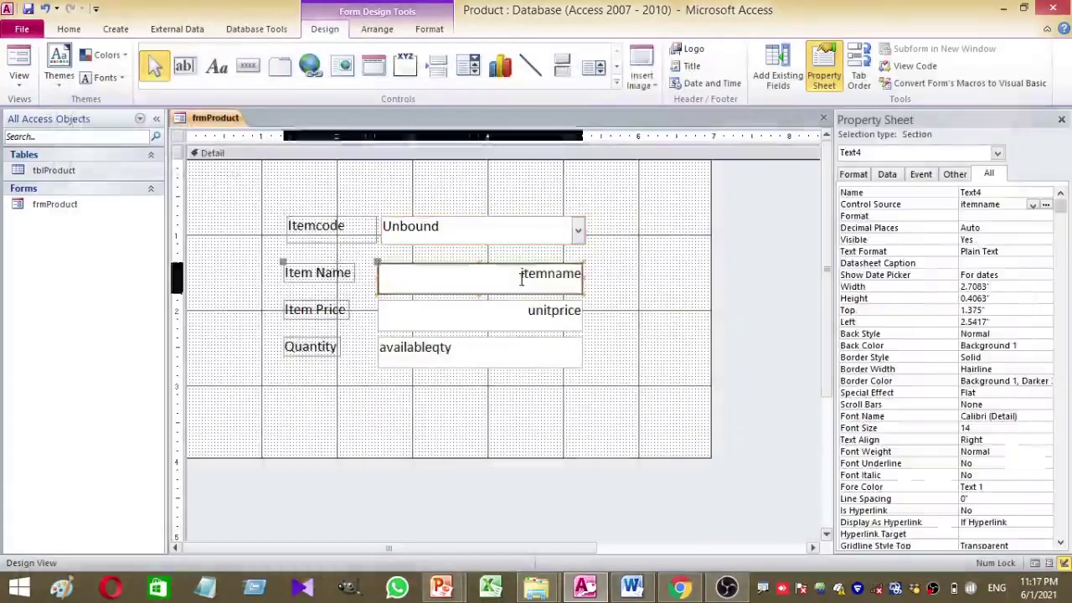
pyautogui.click(918, 190)
pyautogui.write('txtname')
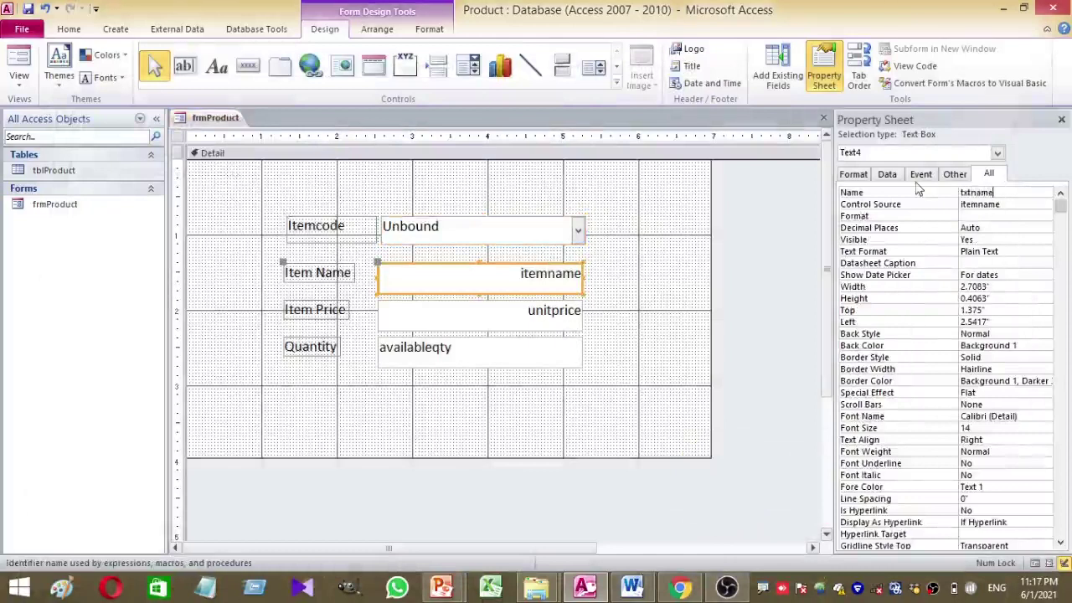
pyautogui.click(522, 316)
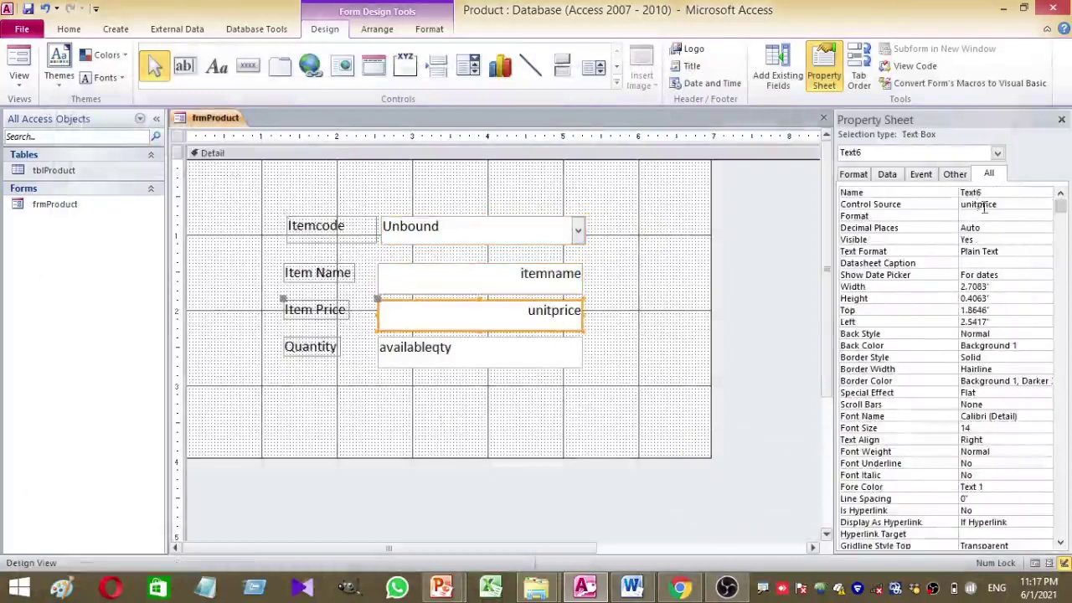
pyautogui.click(877, 192)
pyautogui.write('txt')
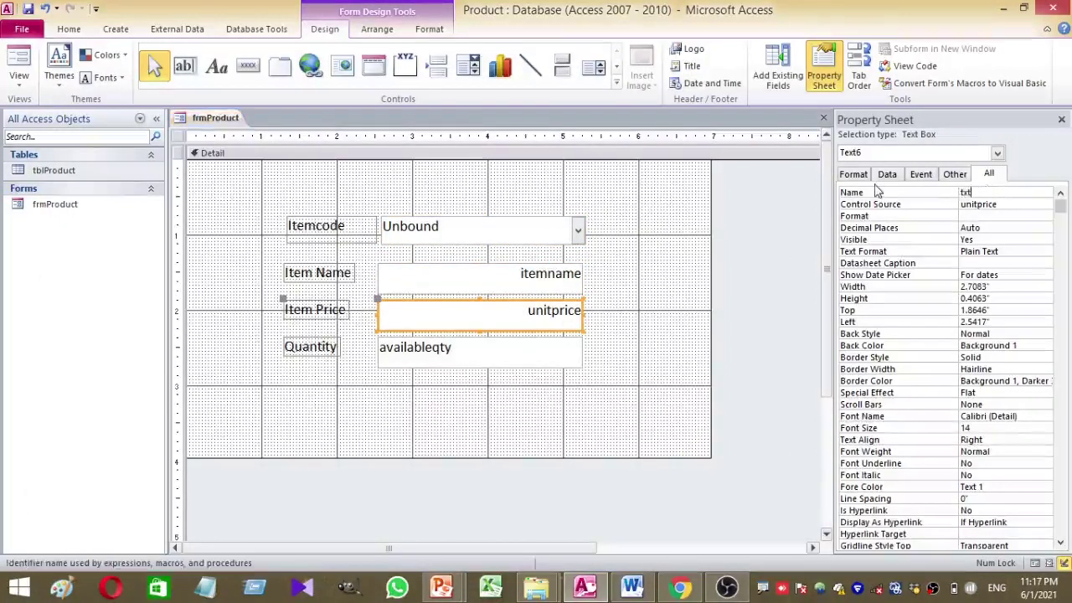
pyautogui.write('price')
pyautogui.click(539, 354)
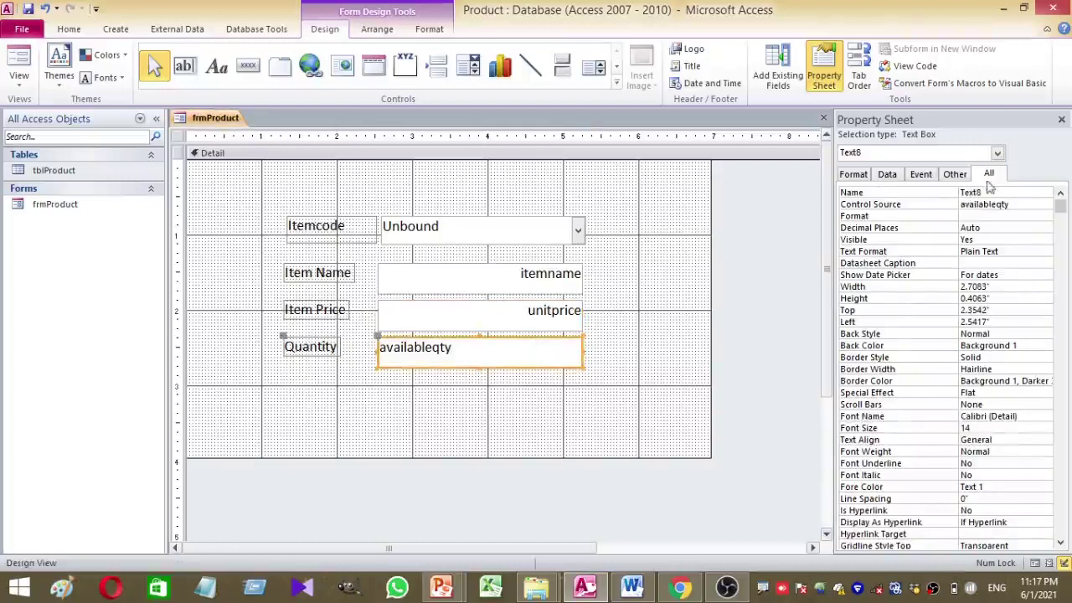
pyautogui.click(987, 192)
pyautogui.write('txtqty')
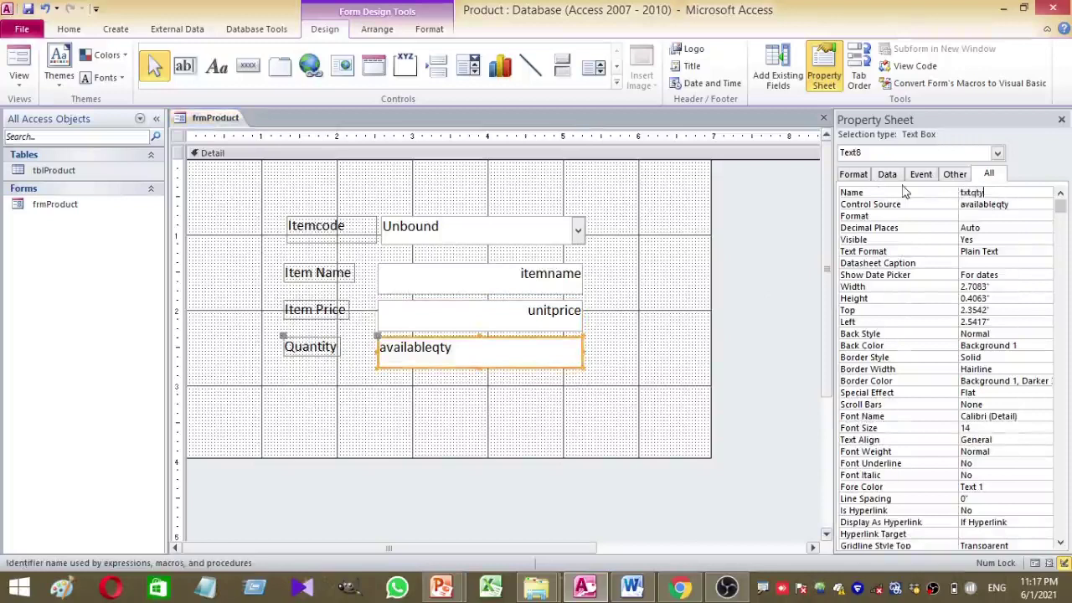
pyautogui.click(652, 178)
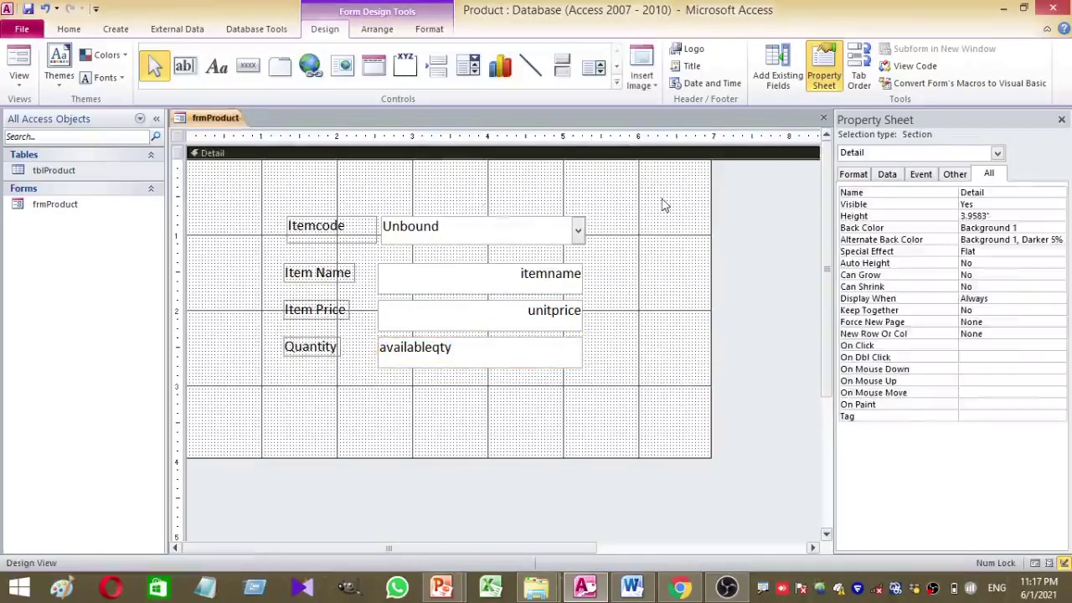